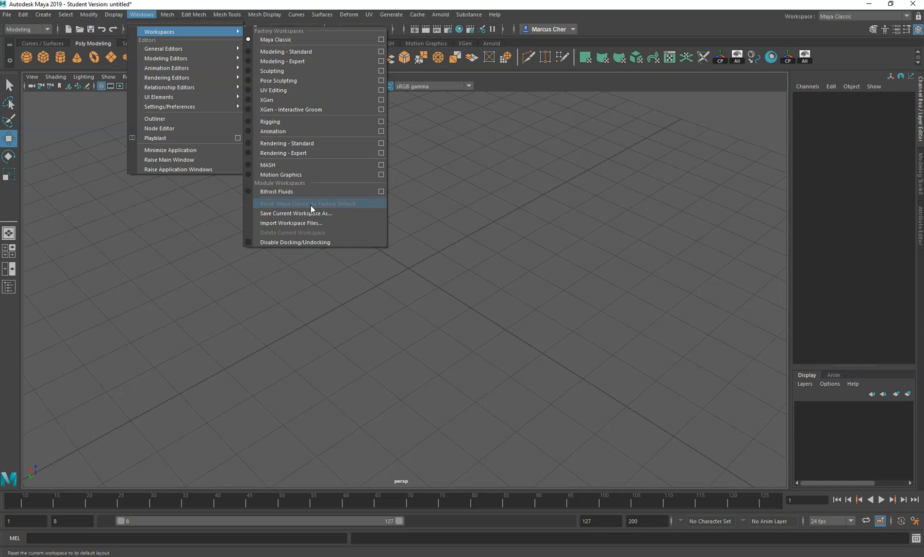
Step: Undock the Time Slider, Range Slider and Command Line from the main window as floating windows
click(555, 191)
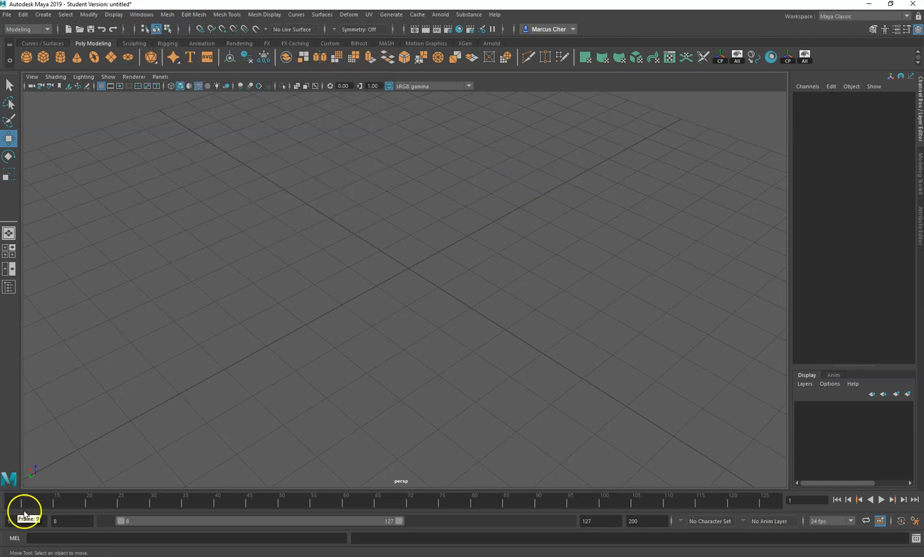
drag(5, 501, 105, 450)
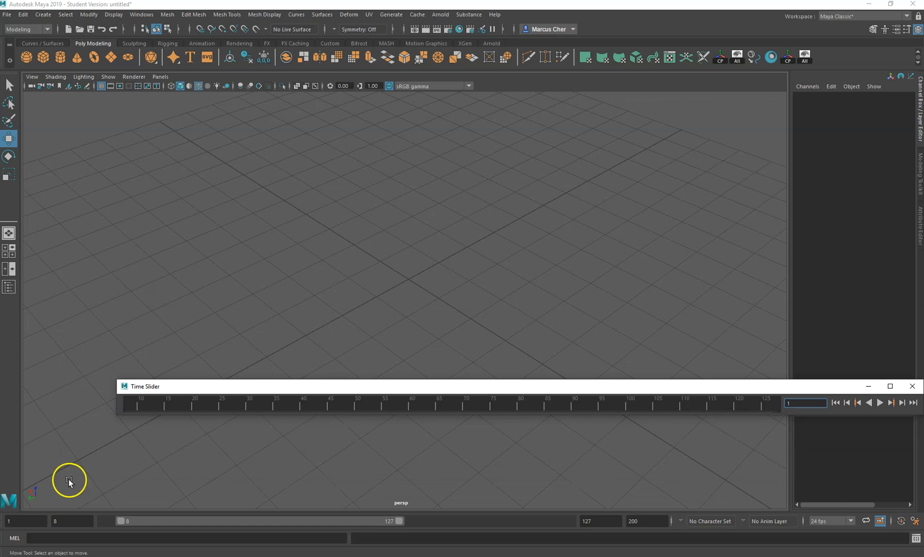
drag(5, 520, 76, 443)
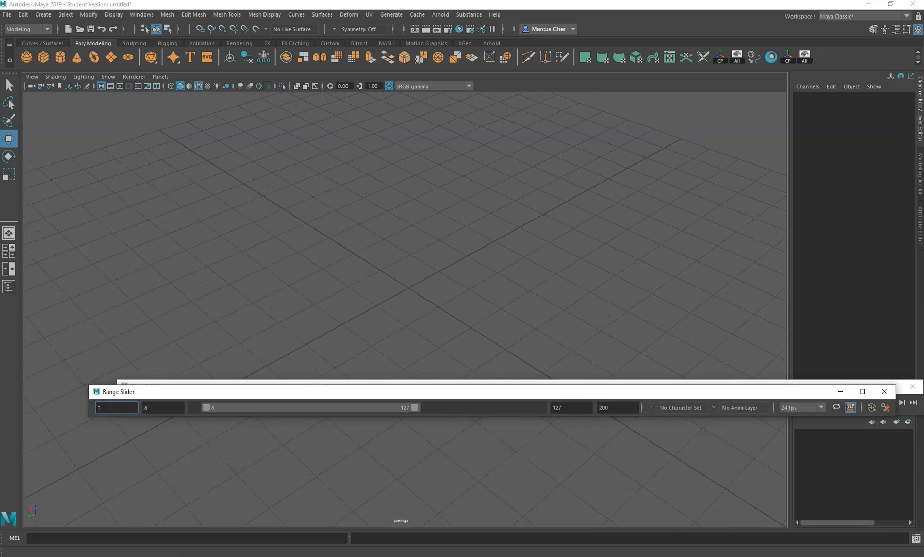
drag(4, 540, 73, 471)
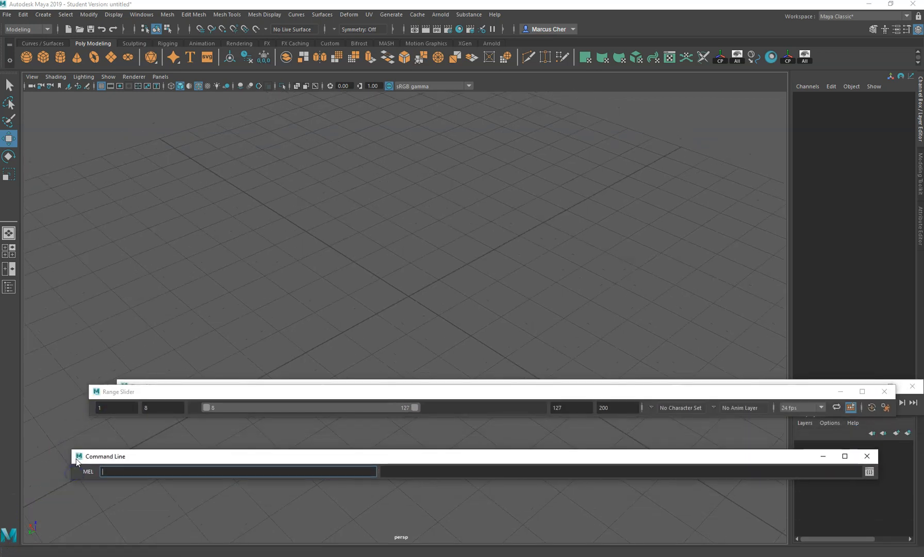
Step: Close the floating Command Line, Range Slider and Time Slider windows to free up viewport space
double_click(76, 458)
double_click(90, 387)
click(31, 335)
click(89, 8)
double_click(89, 9)
double_click(68, 147)
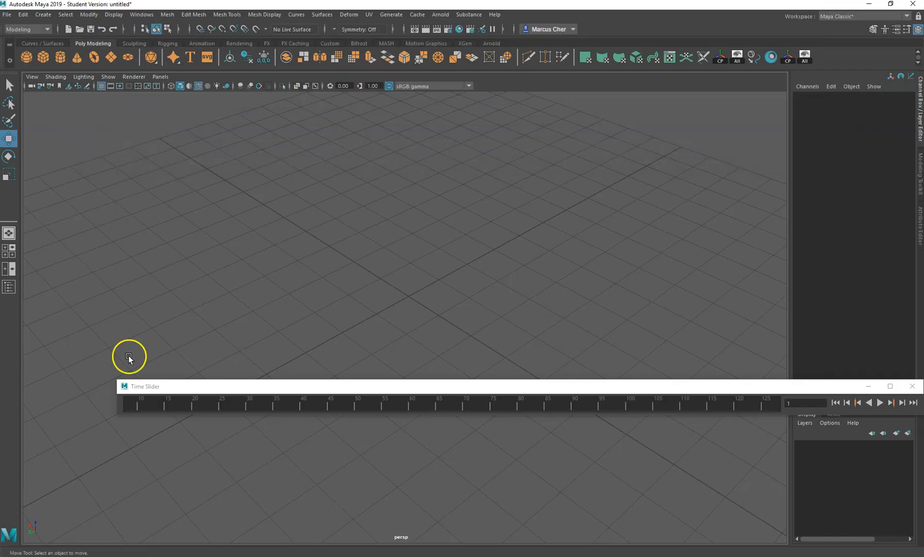
double_click(121, 387)
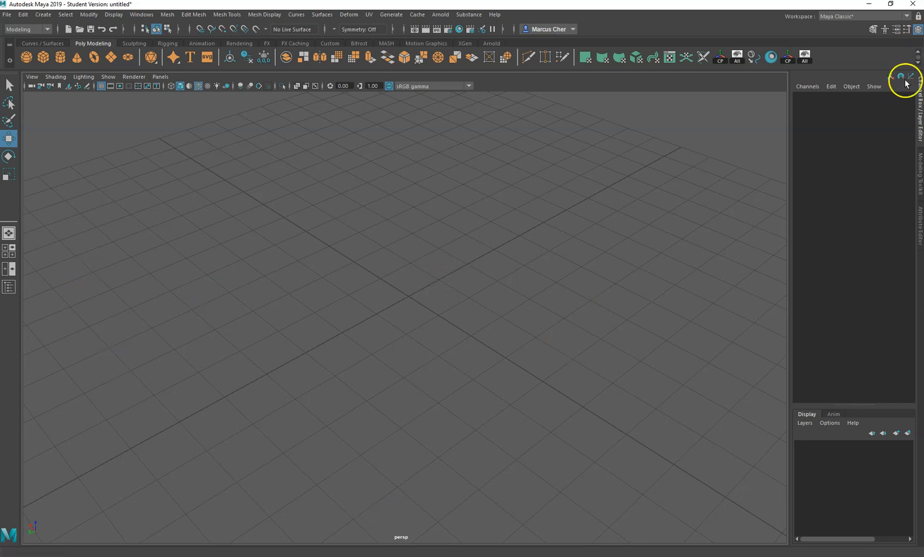
Step: Look through the Modeling Toolkit and Attribute Editor, and return to the Channel Box / Layer Editor
click(920, 168)
click(920, 211)
click(920, 170)
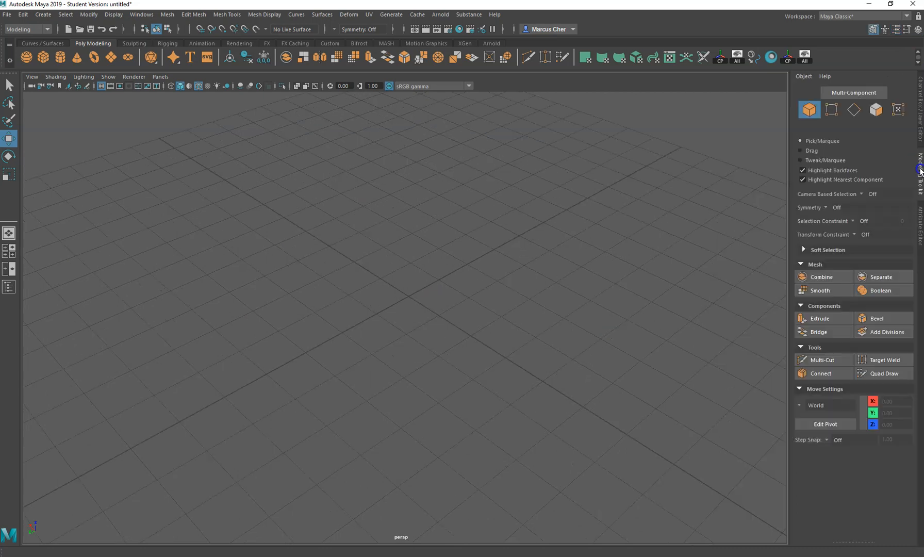
click(920, 129)
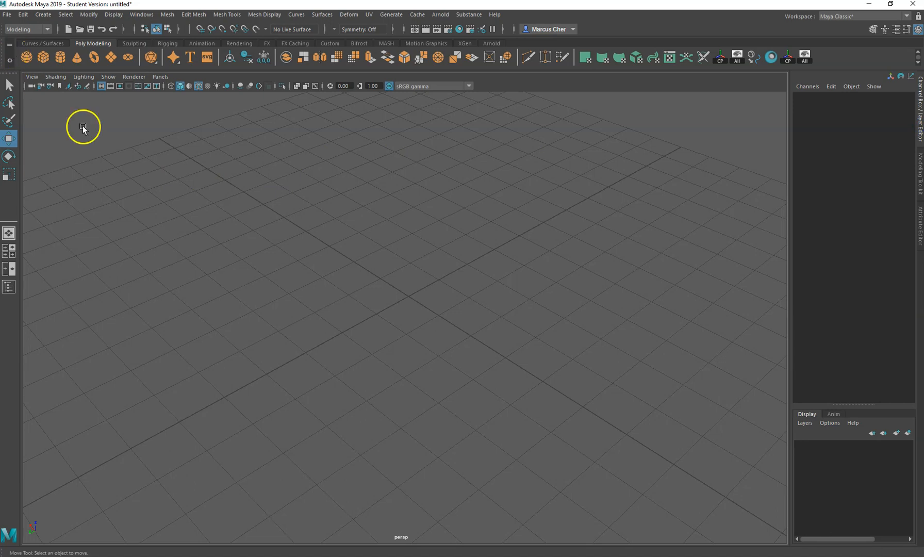
Step: Open the Windows On-Screen Keyboard and place it over the lower part of the viewport
key(ctrl+super+o)
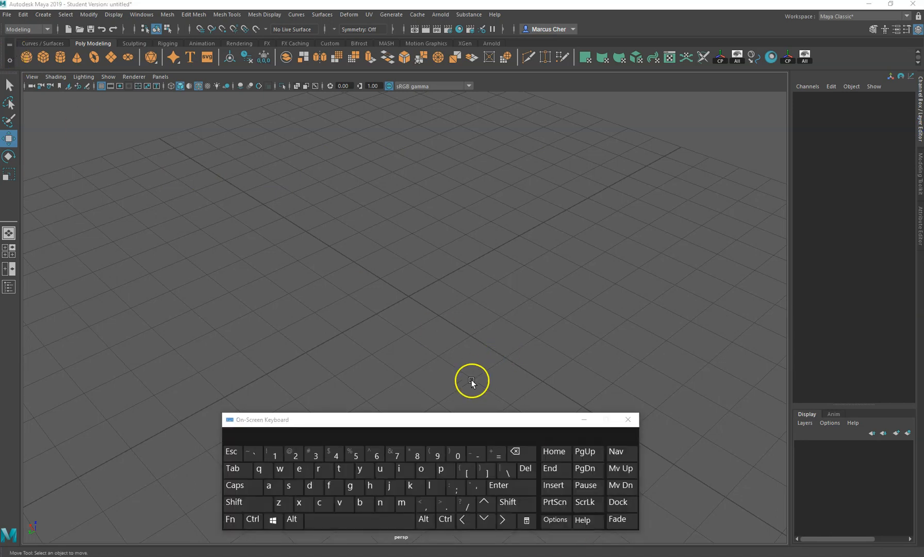
drag(449, 420, 477, 334)
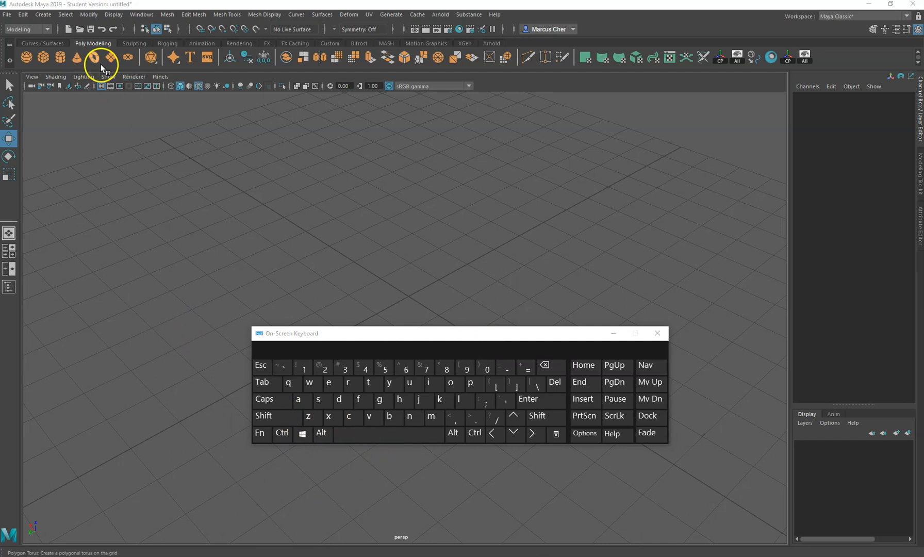
Step: Delete the six custom shortcuts, from the first CP to the last All, at the end of the Poly Modeling shelf
right_click(721, 53)
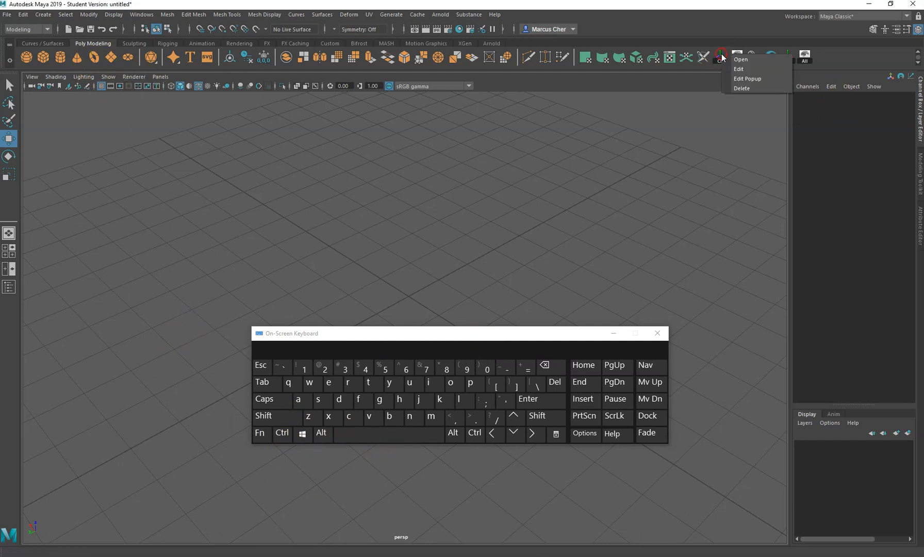
click(742, 84)
right_click(722, 62)
click(742, 92)
right_click(721, 55)
click(745, 90)
right_click(723, 63)
click(742, 90)
right_click(726, 65)
click(739, 91)
right_click(723, 61)
click(740, 89)
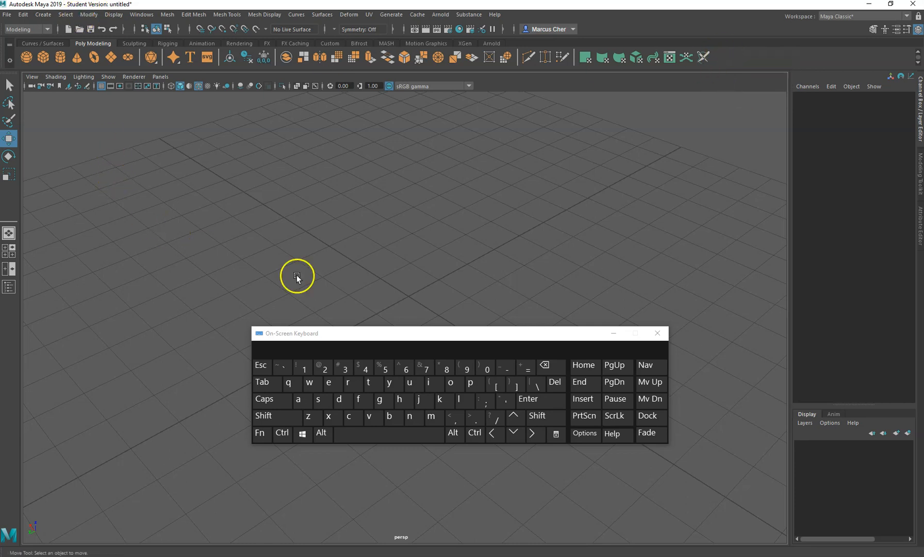
Step: Add the Center Pivot command as a shortcut on the Poly Modeling shelf
click(67, 15)
click(89, 16)
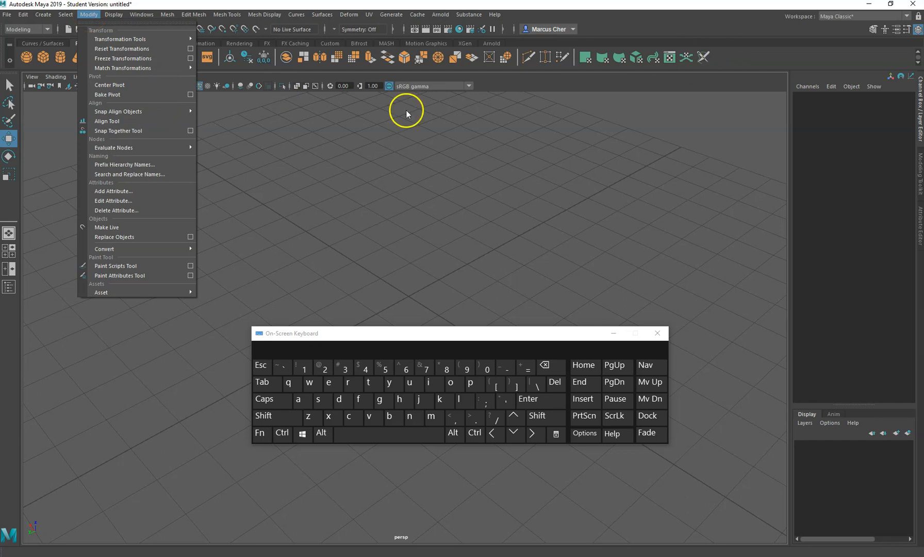
key(ctrl+shift)
ctrl+shift+click(144, 86)
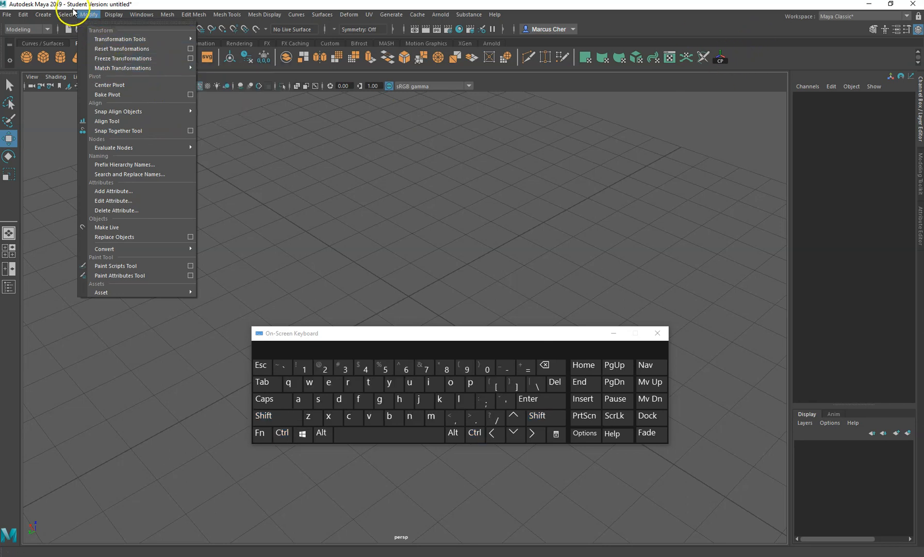
Step: Add the Show All command as a shortcut on the Poly Modeling shelf and move the On-Screen Keyboard lower
mouse_move(64, 18)
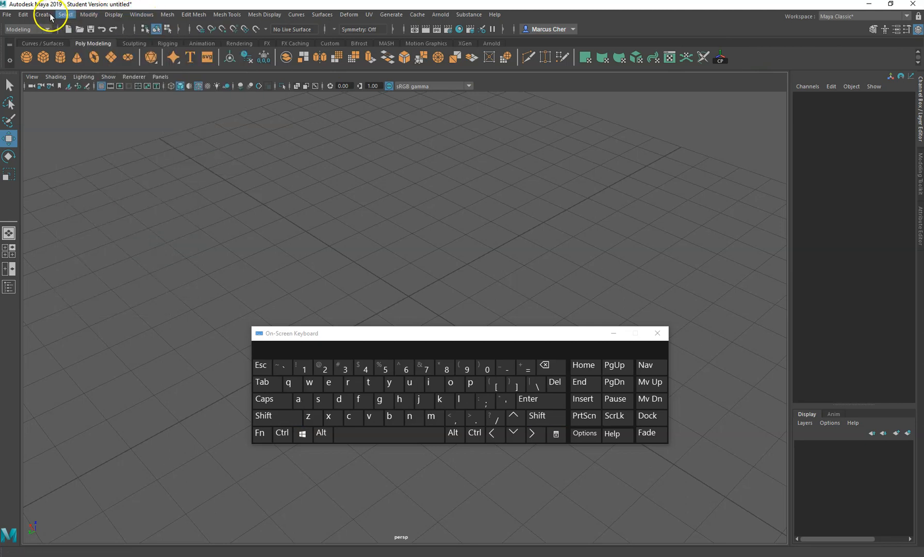
mouse_move(135, 15)
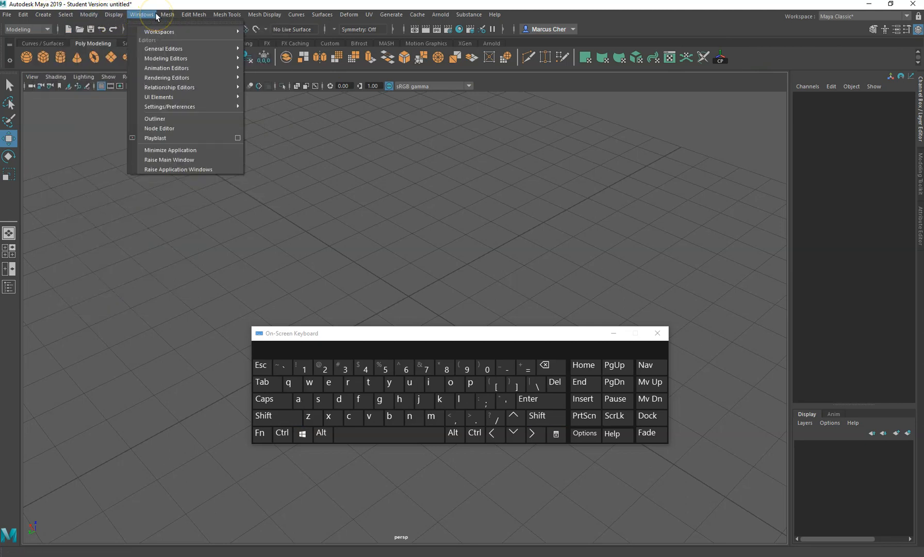
mouse_move(194, 77)
ctrl+shift+click(332, 124)
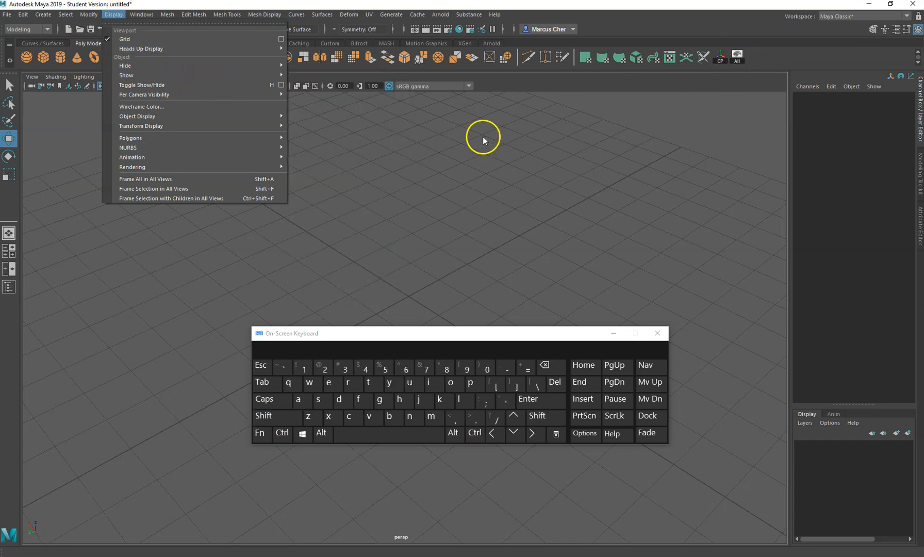
drag(410, 332, 372, 405)
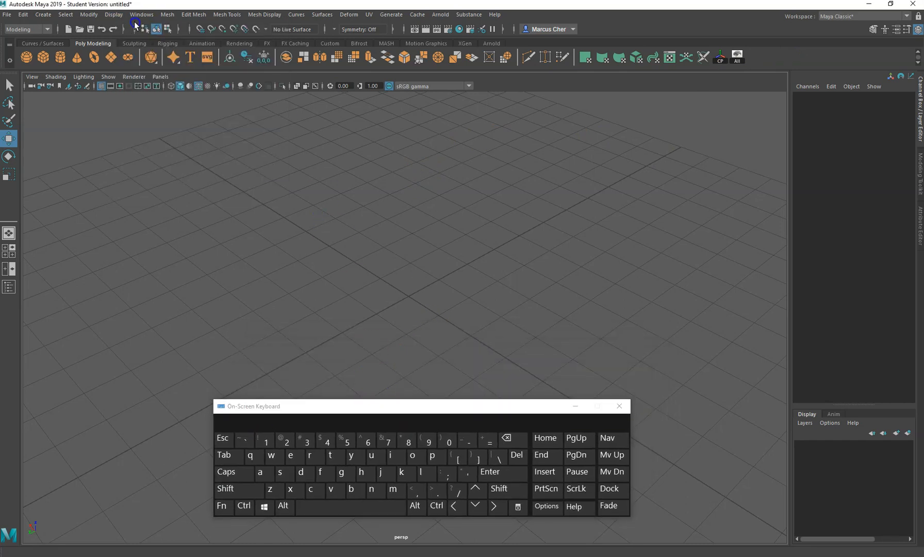
Step: Examine the world up axis setting in the general application preferences and close them
click(46, 57)
click(115, 15)
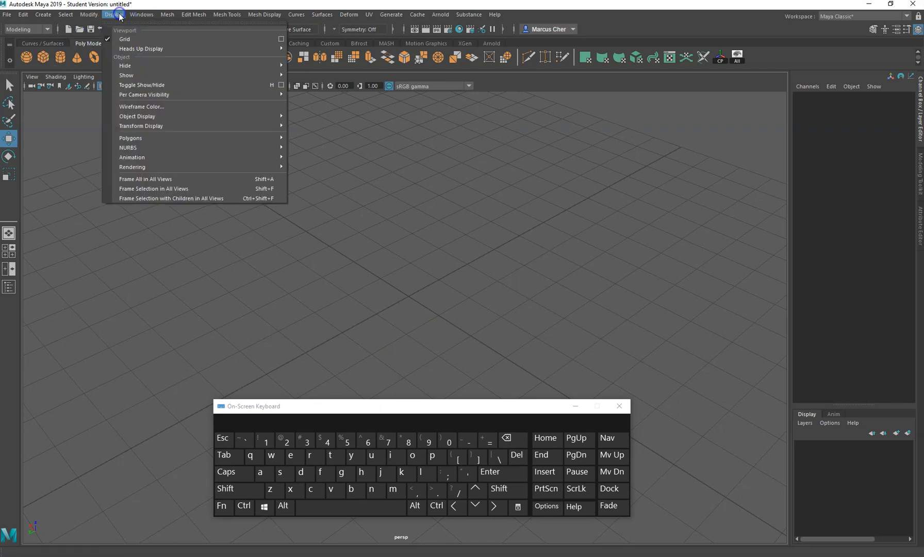
mouse_move(141, 15)
mouse_move(219, 105)
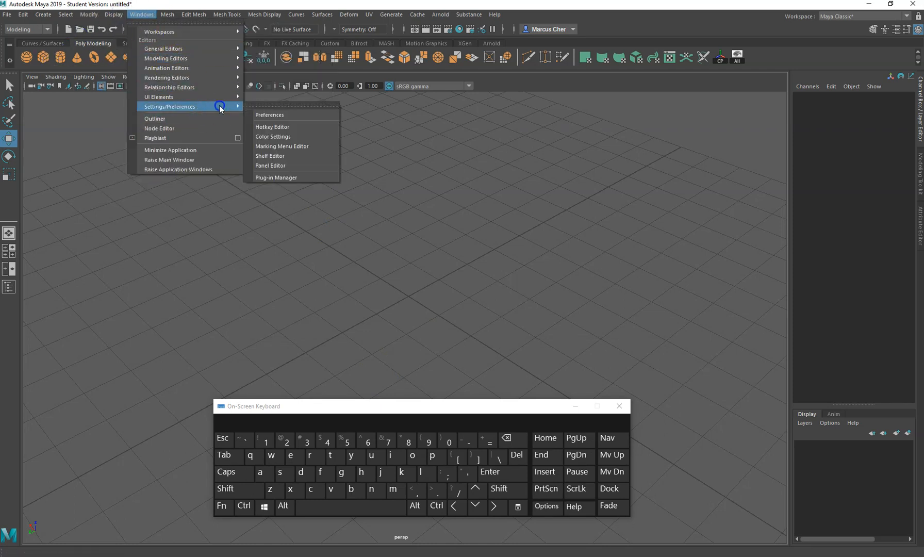
click(300, 115)
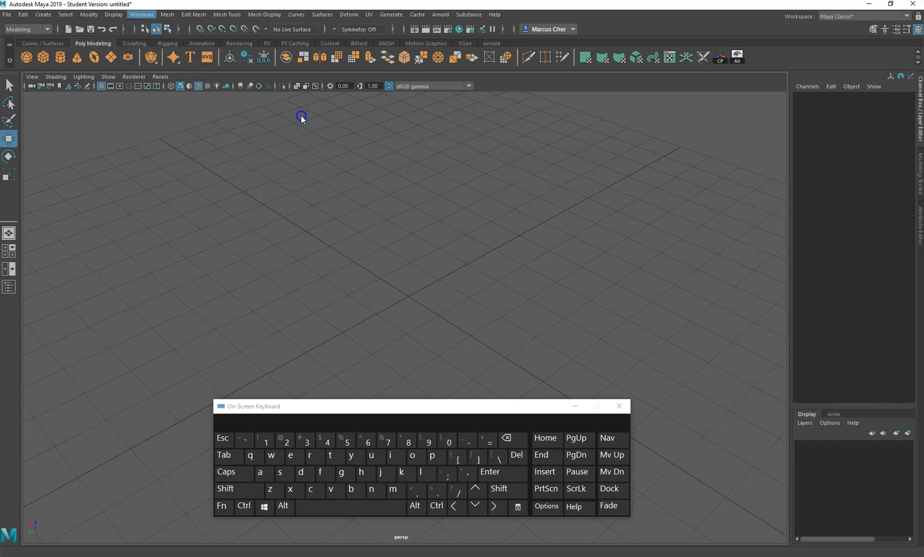
click(211, 211)
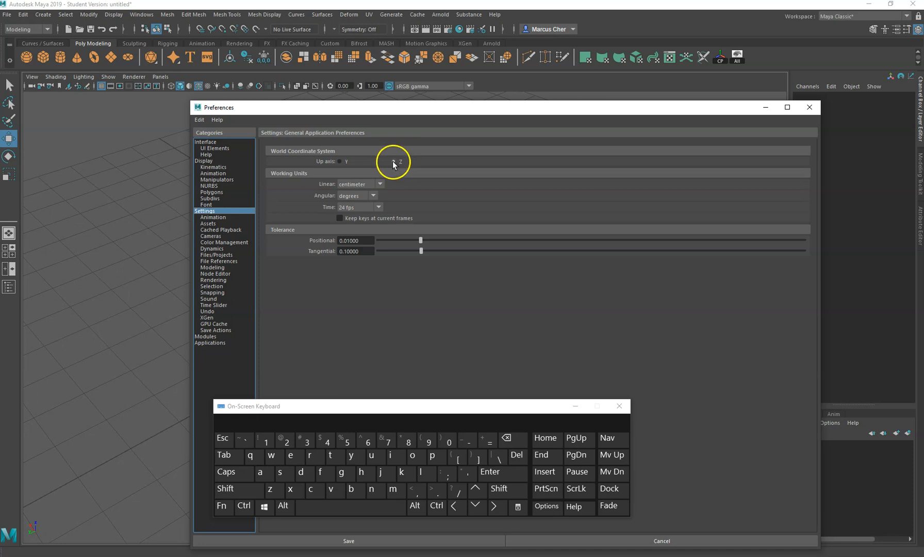
click(815, 110)
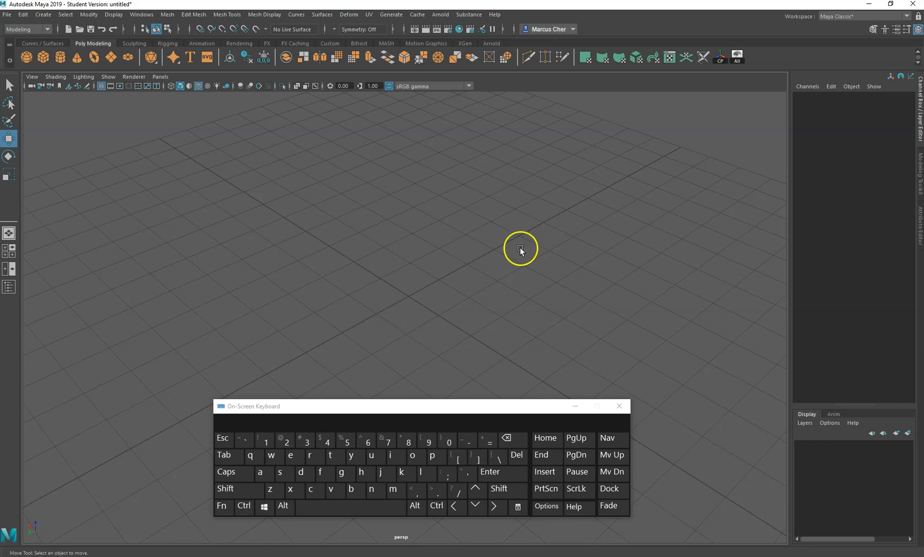
Step: Create a polygon cube at the centre of the grid and deselect it
click(44, 57)
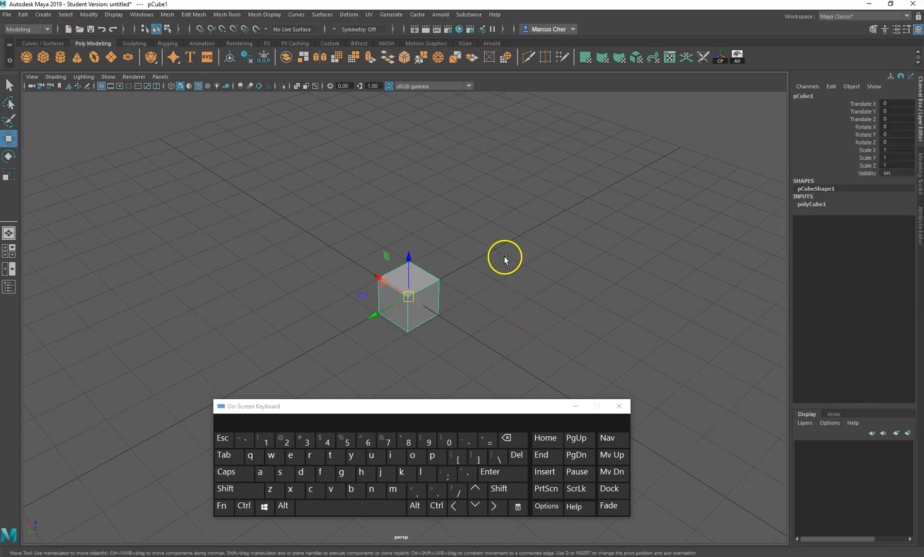
drag(407, 296, 416, 306)
click(444, 276)
alt+drag(477, 270, 493, 299)
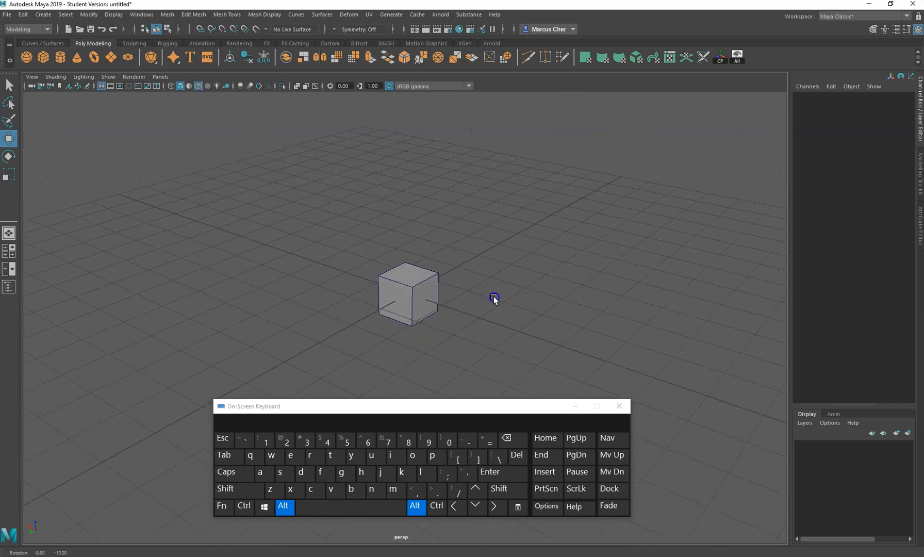
scroll(426, 295, up, 5)
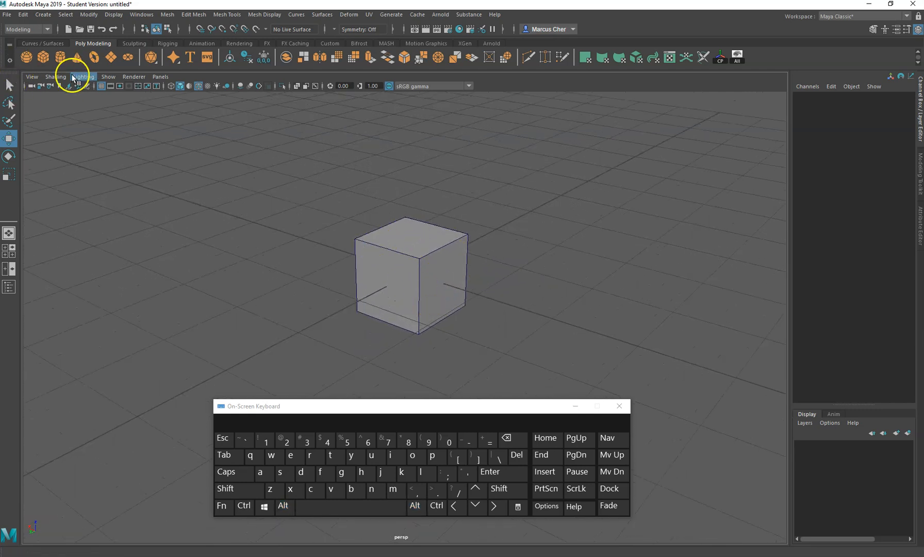
Step: Check the viewport's Wireframe on Shaded display option and view the cube's edges from another angle
click(55, 77)
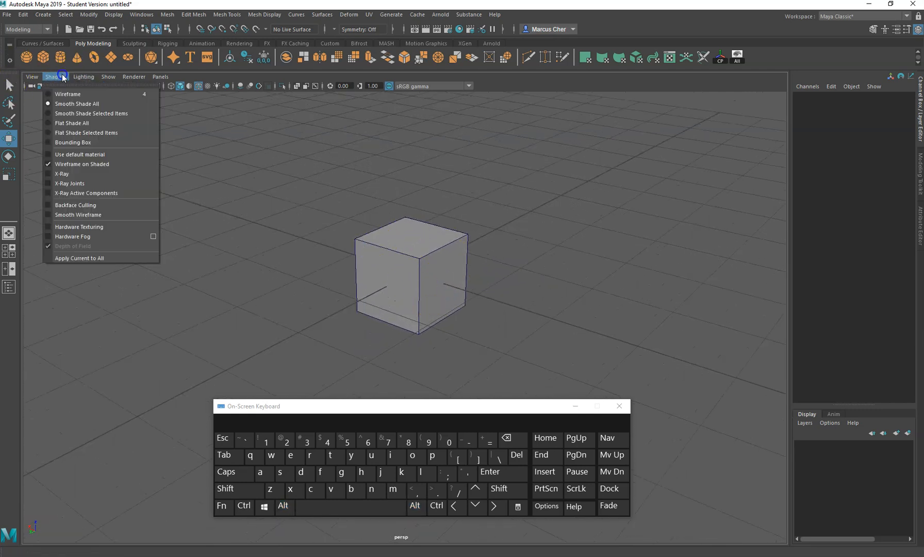
click(68, 164)
mouse_move(447, 171)
alt+mouse_down()
mouse_move(577, 282)
mouse_move(559, 286)
alt+mouse_up()
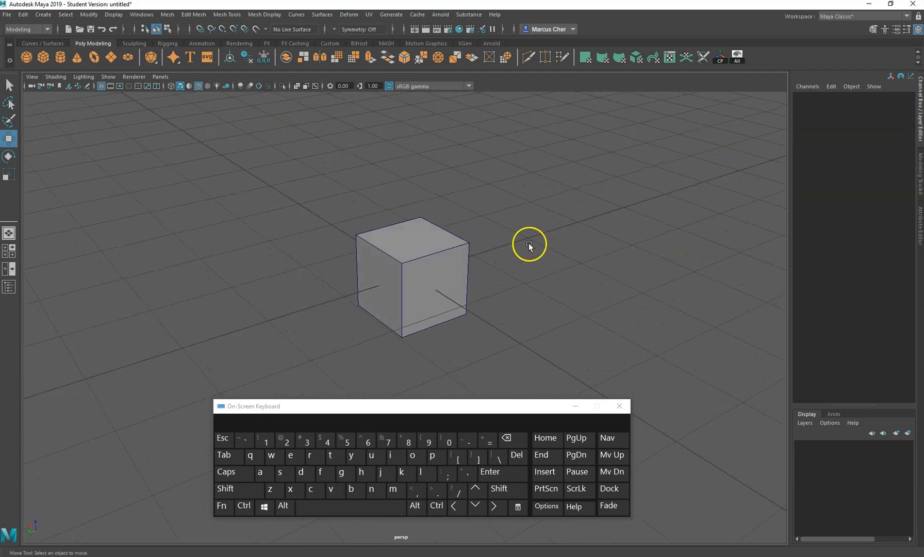
scroll(535, 239, down, 5)
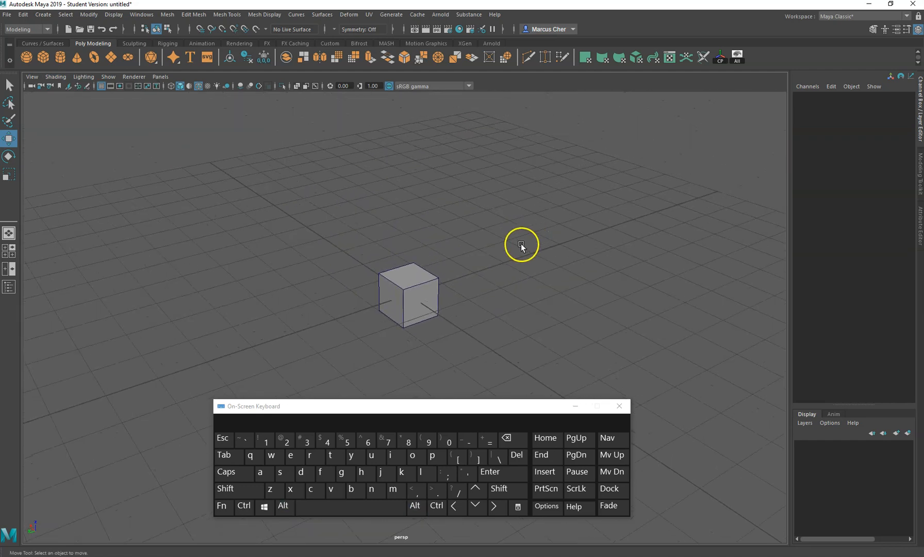
Step: Examine the cube by tumbling, tracking and dollying the perspective camera around it
alt+drag(459, 257, 563, 293)
alt+drag(406, 308, 392, 285)
alt+right_drag(392, 285, 423, 292)
alt+middle_drag(423, 292, 519, 266)
alt+drag(520, 266, 355, 246)
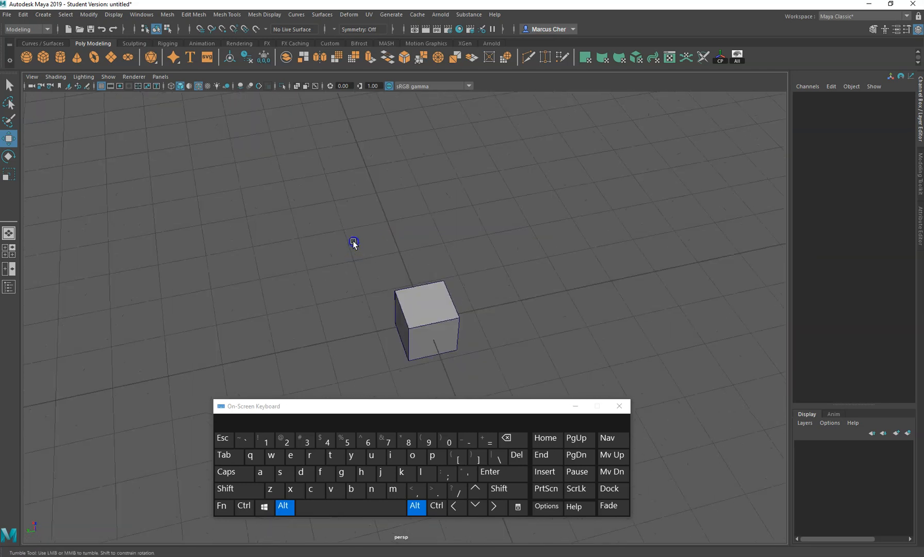
alt+middle_drag(423, 234, 351, 201)
alt+right_drag(351, 201, 381, 221)
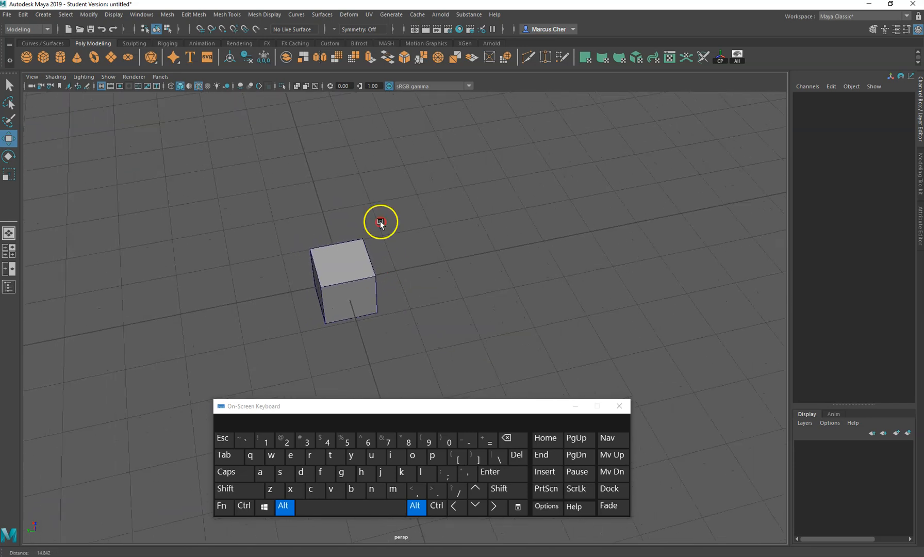
Step: Select the cube, frame it in the perspective view, and inspect it from several angles and distances
click(342, 262)
key(f)
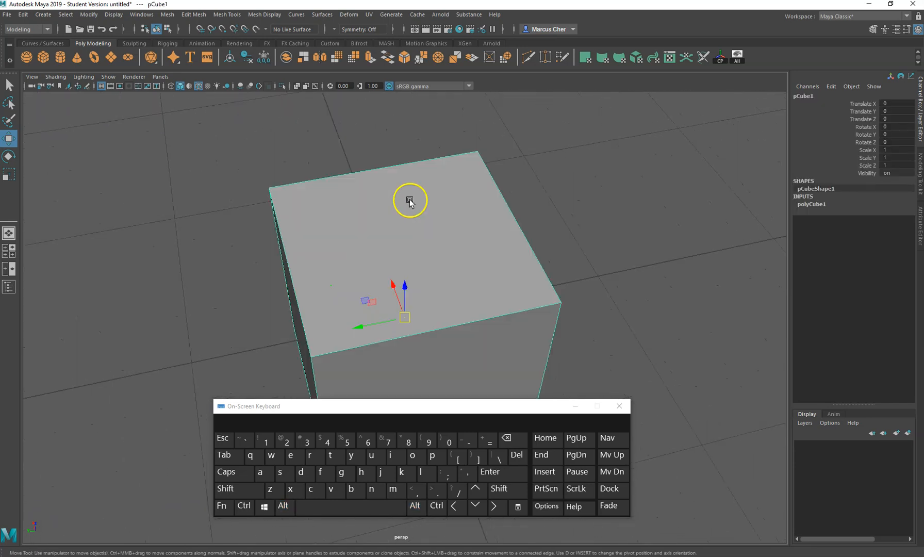
click(368, 406)
alt+drag(561, 282, 526, 272)
scroll(526, 276, up, 1)
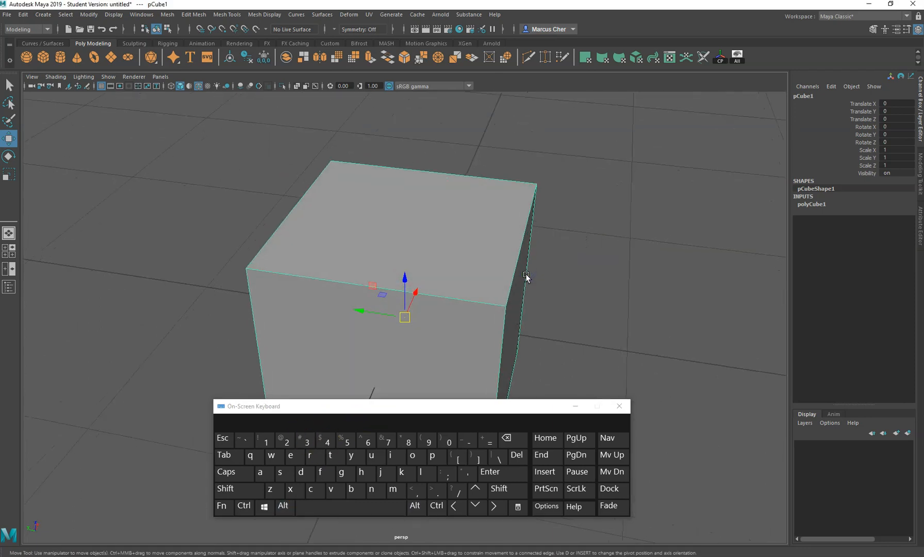
scroll(464, 220, down, 5)
alt+drag(525, 274, 515, 256)
scroll(470, 254, up, 4)
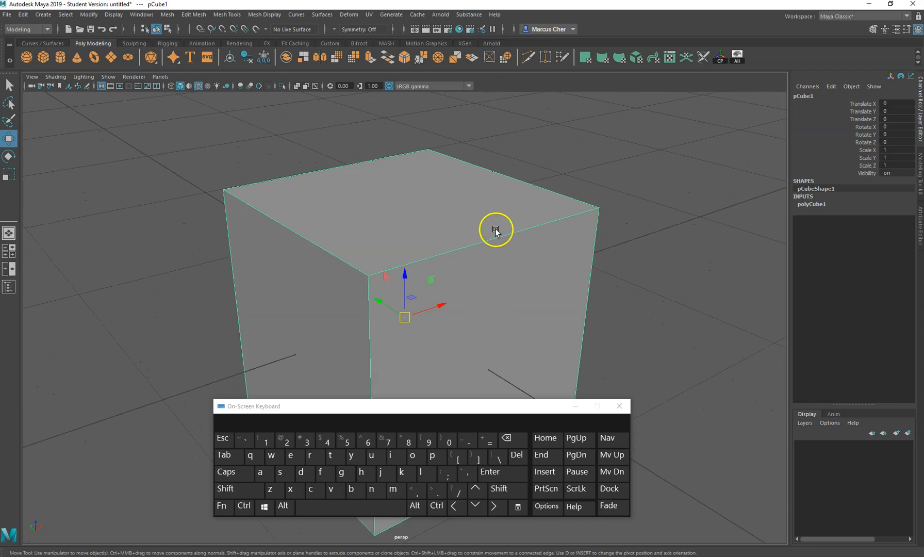
scroll(497, 242, down, 5)
scroll(495, 230, up, 2)
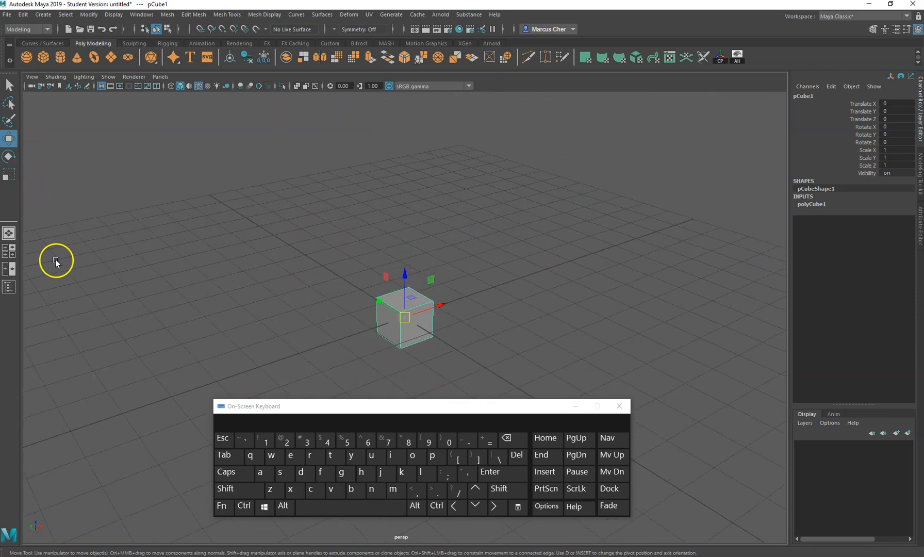
Step: Show the Modeling Toolkit and reselect the cube, viewing it from a higher angle
click(920, 177)
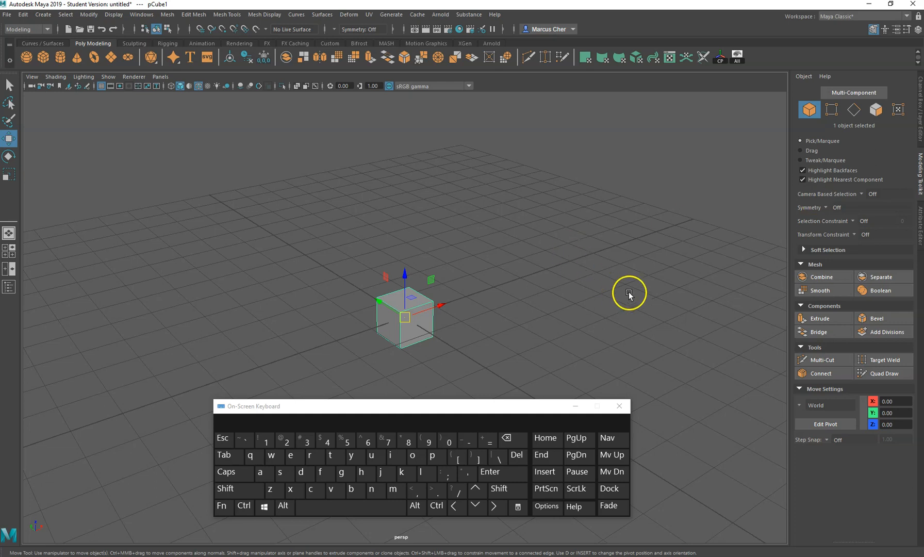
click(534, 294)
click(427, 315)
alt+drag(459, 322, 503, 255)
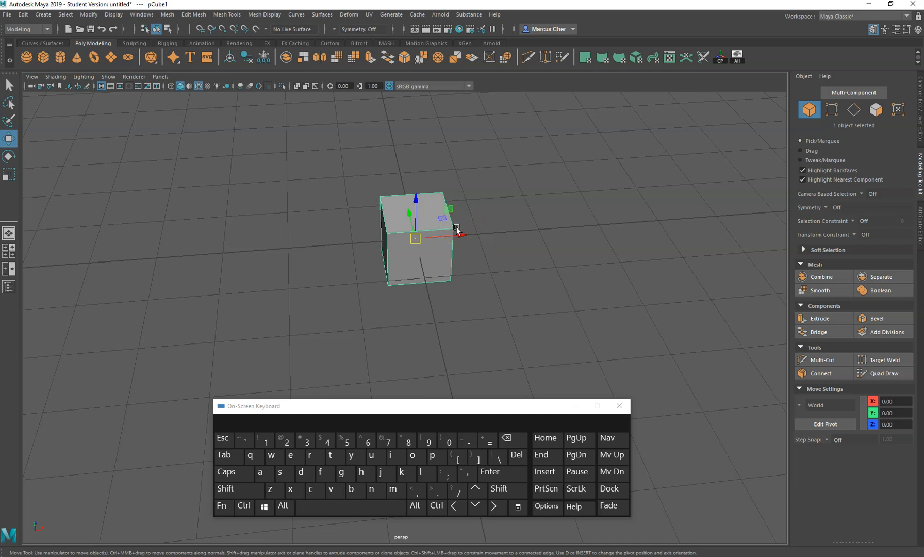
Step: Switch the cube's manipulator to Rotate, Scale and back to Move to compare the transform handles
key(e)
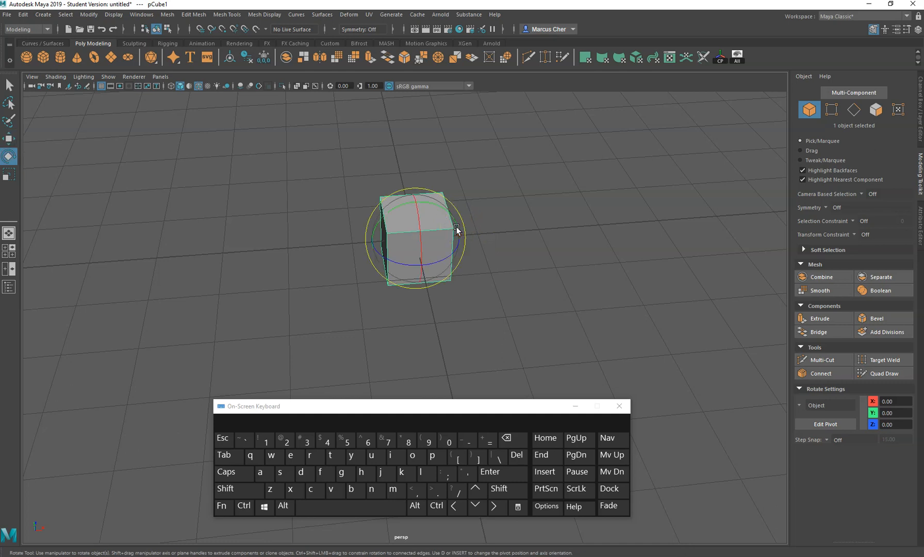
key(r)
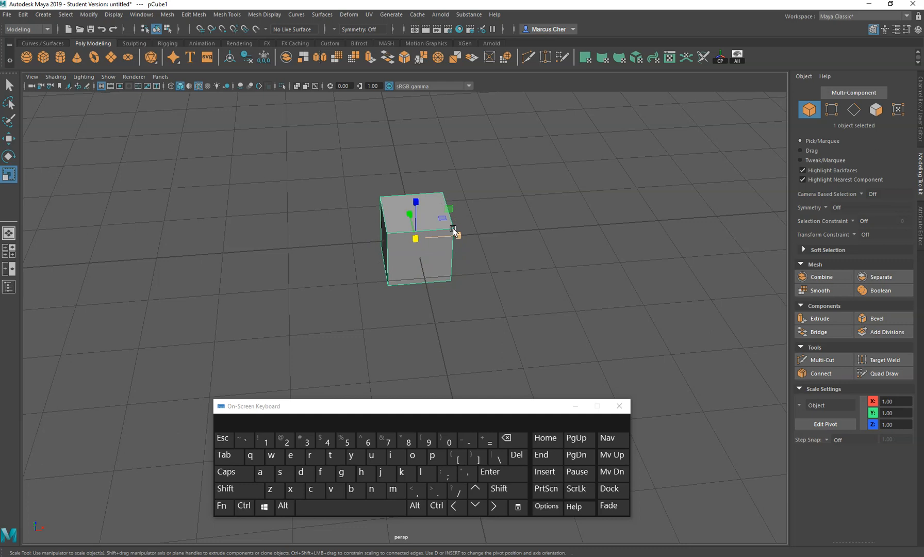
key(w)
click(447, 219)
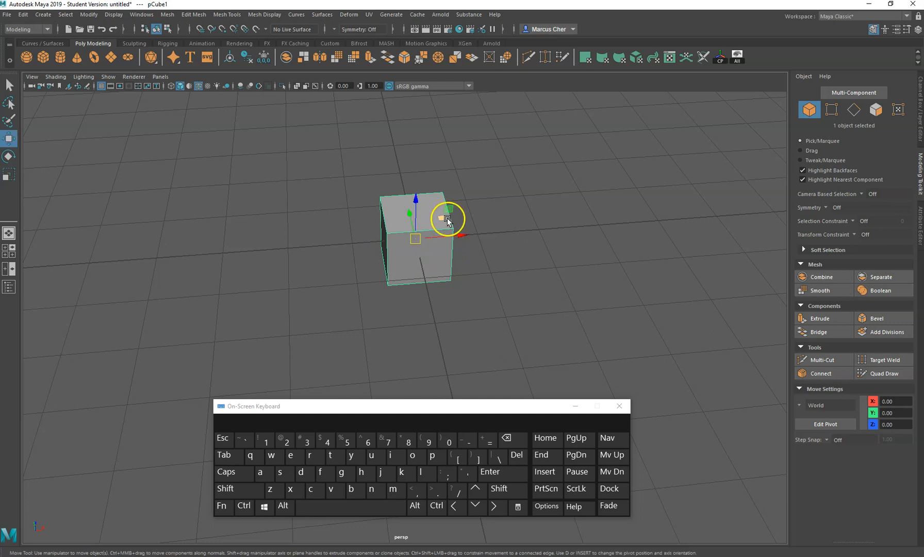
Step: Move the cube along its X and Z axes to about X -0.08 and Z 0.46
alt+drag(381, 289, 435, 263)
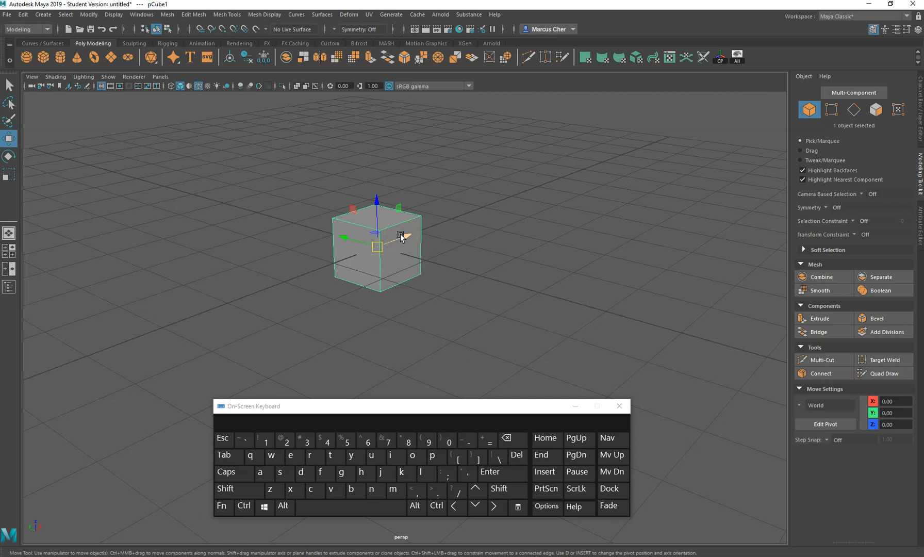
click(390, 245)
drag(401, 237, 380, 139)
click(550, 195)
click(514, 213)
click(376, 187)
mouse_move(374, 180)
mouse_down()
mouse_move(375, 148)
mouse_move(382, 182)
mouse_up()
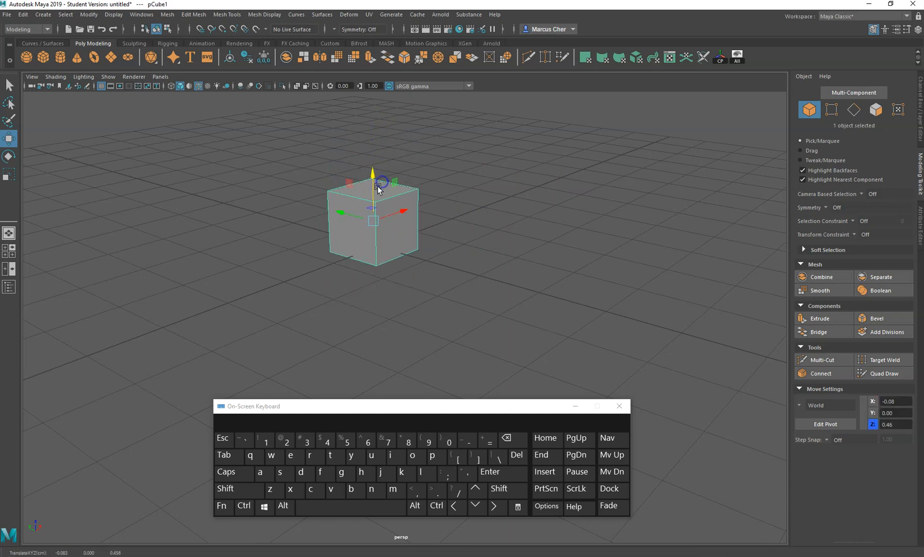
Step: Move the cube along Y and X, and freely by its centre handle, to about X -0.23, Y -0.25, Z 0.73
drag(343, 214, 315, 228)
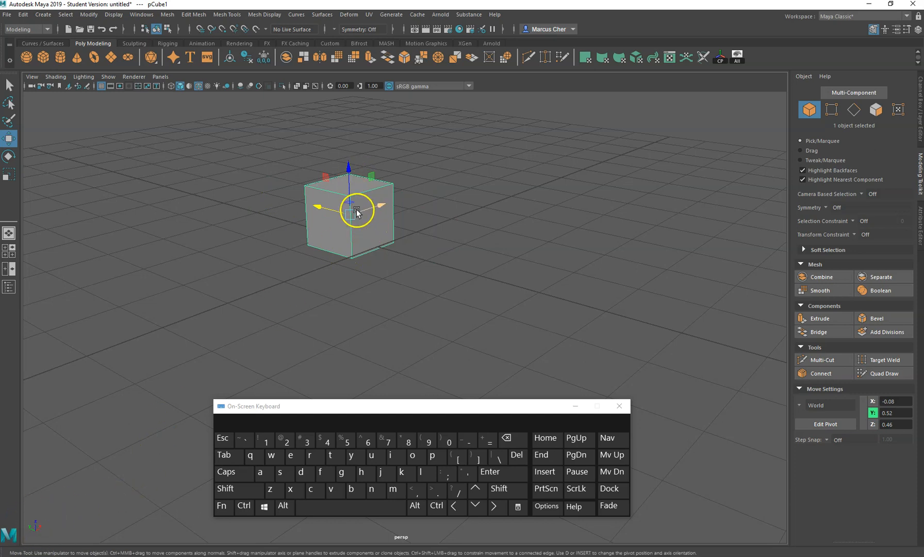
drag(321, 209, 508, 235)
drag(413, 211, 404, 219)
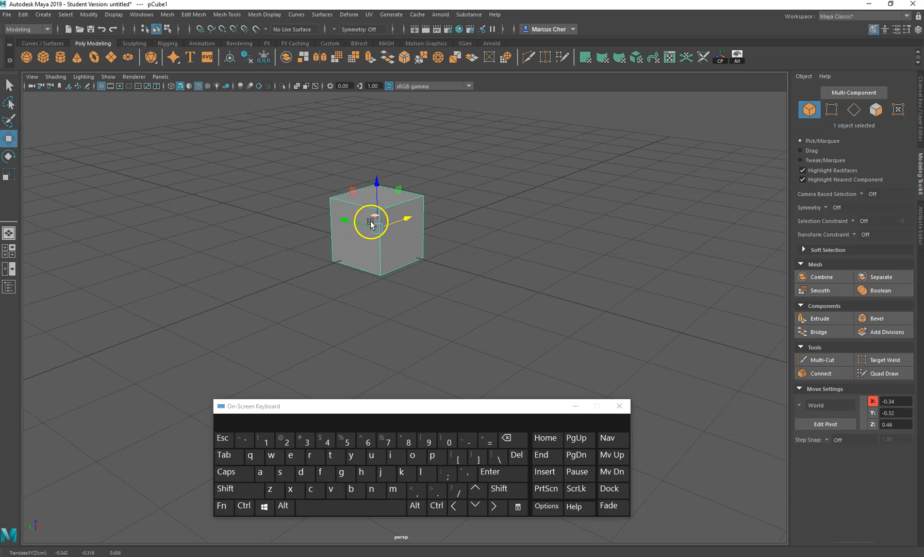
drag(377, 229, 379, 207)
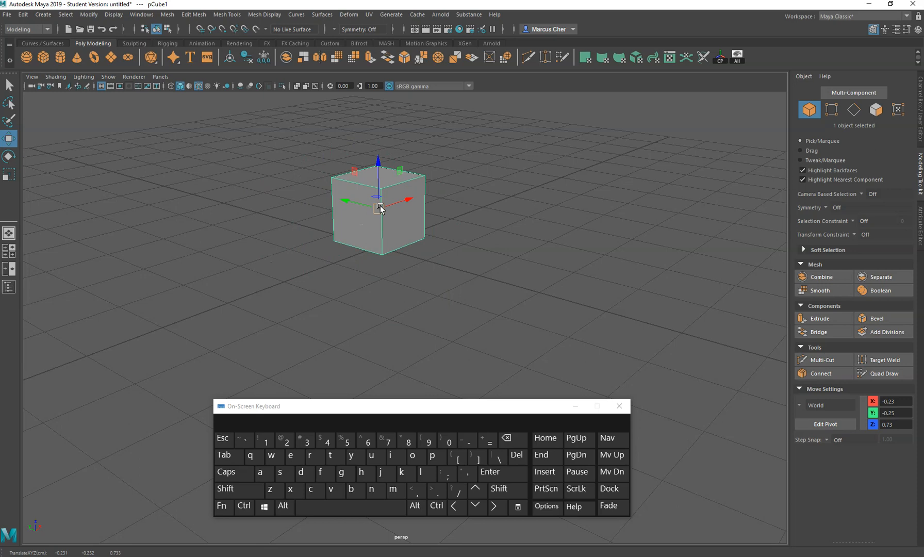
Step: Minimise the on-screen keyboard and move the cube in the four-view layout, returning to the single perspective view
key(space)
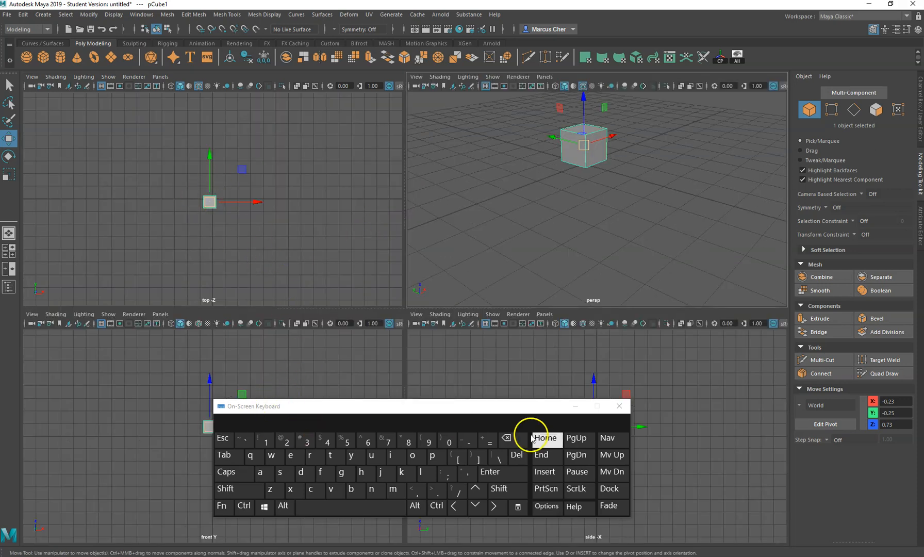
click(575, 405)
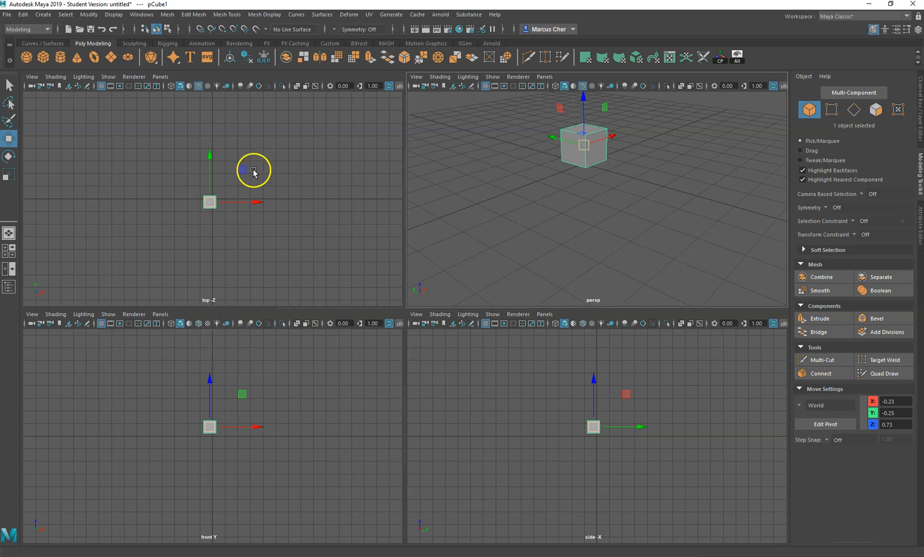
drag(584, 145, 571, 162)
key(space)
Step: Place the cube exactly at the centre of the grid using grid snapping
alt+drag(530, 192, 439, 246)
scroll(285, 156, up, 6)
alt+middle_drag(285, 156, 356, 307)
alt+drag(355, 308, 296, 240)
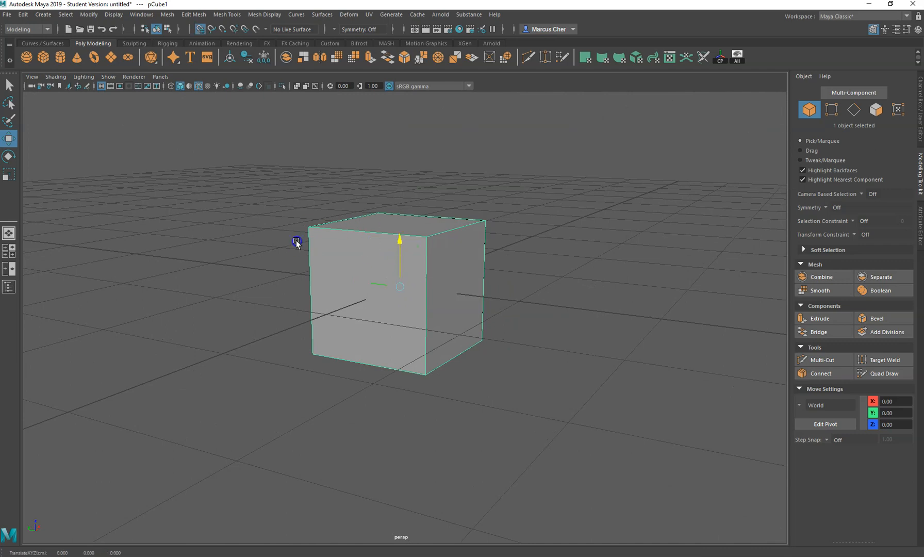
drag(374, 283, 394, 297)
key(x)
mouse_move(442, 270)
alt+mouse_down()
mouse_move(367, 294)
mouse_move(445, 268)
alt+mouse_up()
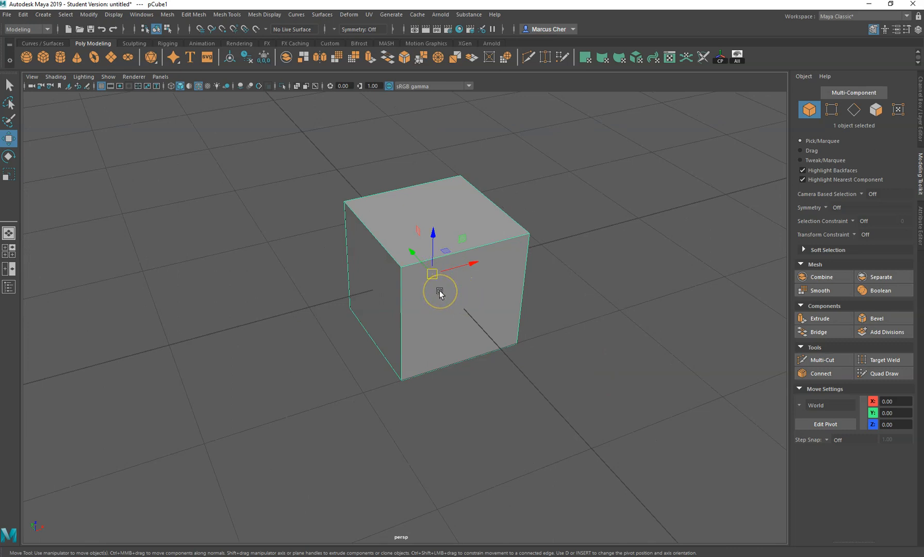
Step: Try rotating the cube about its X axis and undo the rotation
key(e)
drag(426, 298, 430, 267)
key(ctrl+z)
key(ctrl+z)
key(ctrl+z)
key(ctrl+z)
key(ctrl+z)
key(ctrl+z)
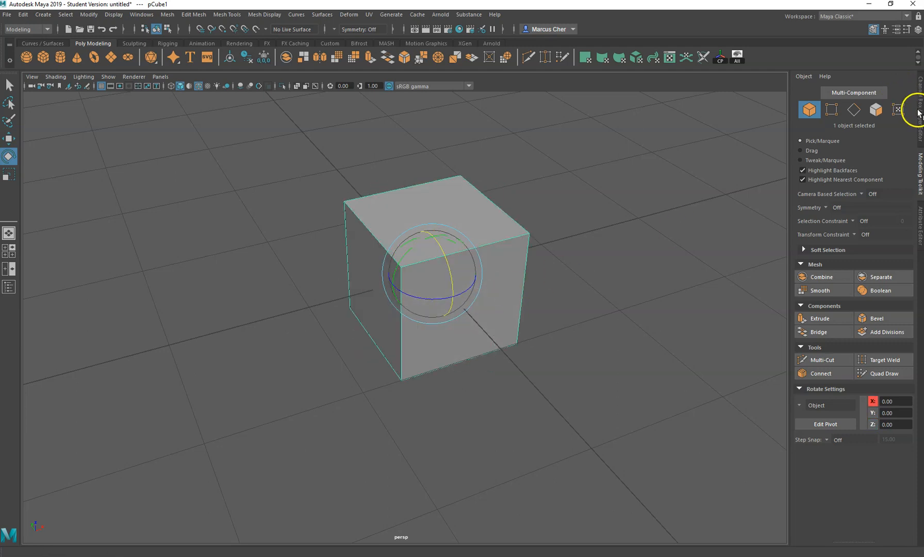
Step: Show the Channel Box, rotate the cube about its Z axis, and set Rotate Z to 90
click(921, 109)
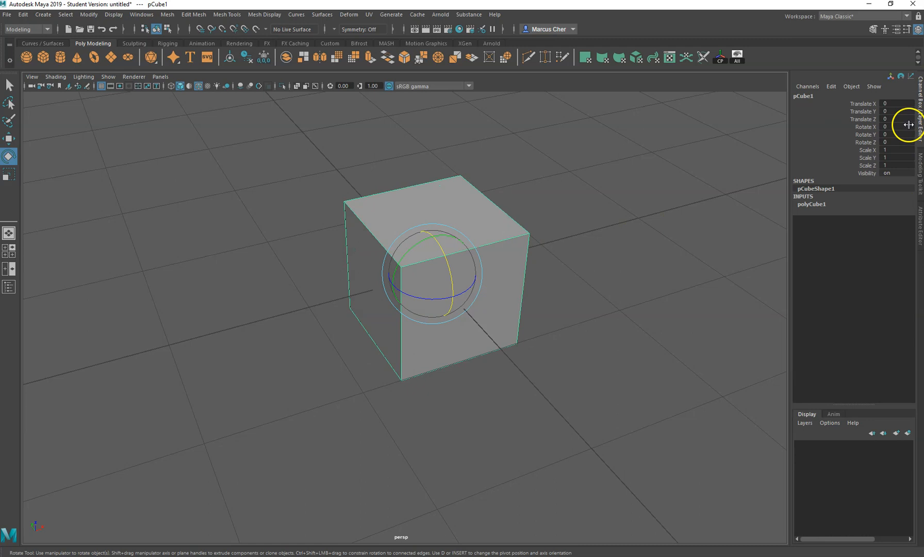
drag(398, 282, 467, 294)
click(907, 142)
text(90)
key(Return)
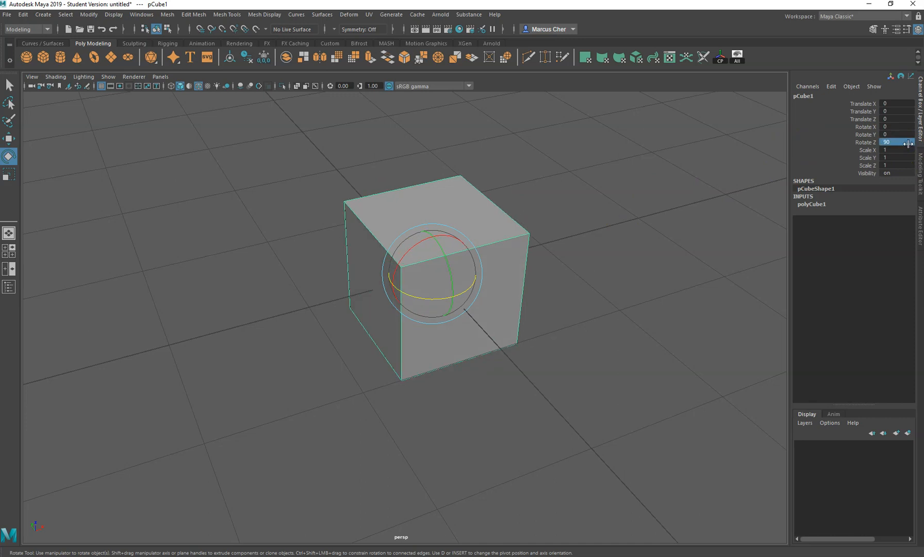
click(590, 246)
click(415, 222)
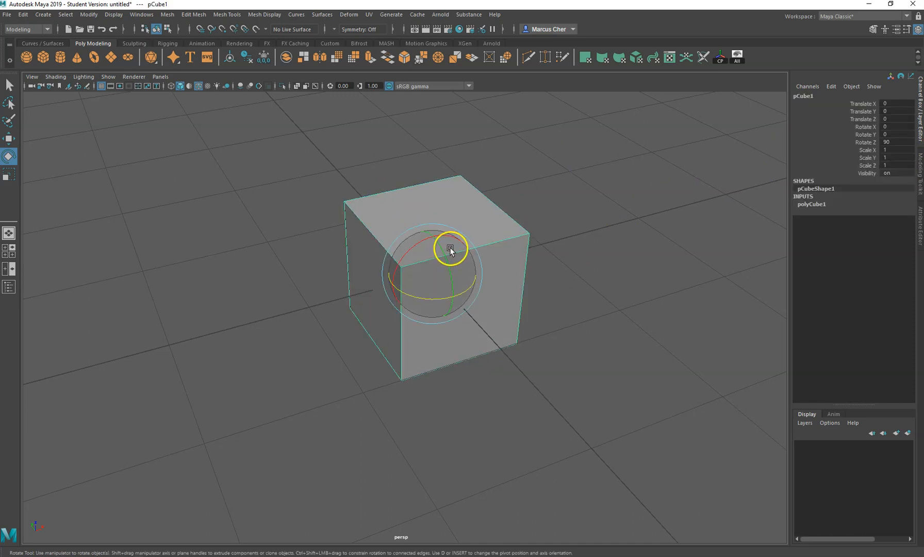
Step: Rotate the cube further about its Z axis and set Rotate Z to 180
drag(424, 297, 469, 285)
click(908, 142)
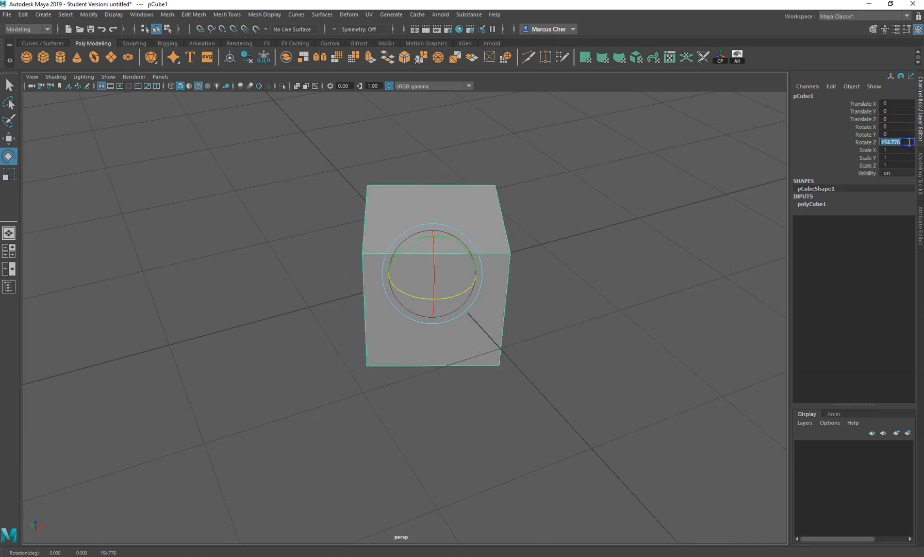
text(180)
key(Return)
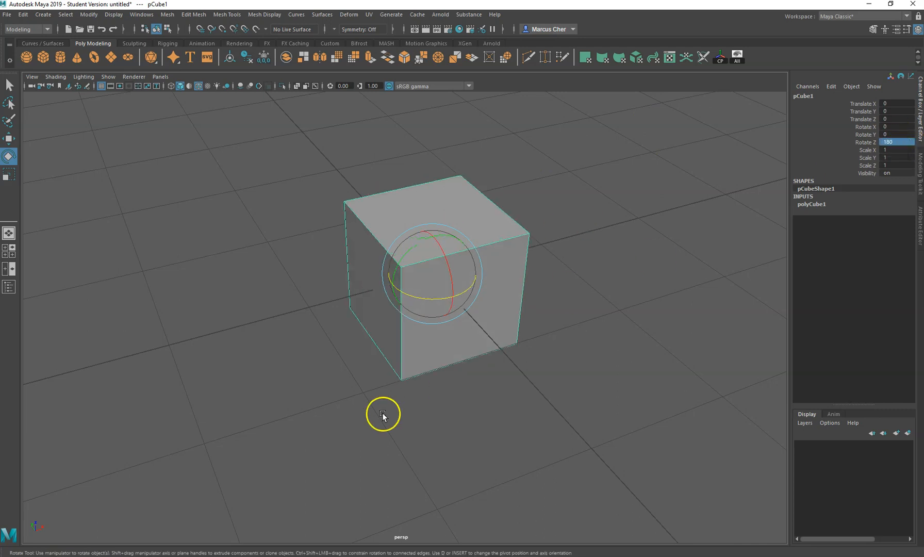
Step: Set the cube's Rotate Z to 270
click(899, 144)
text(270)
key(Return)
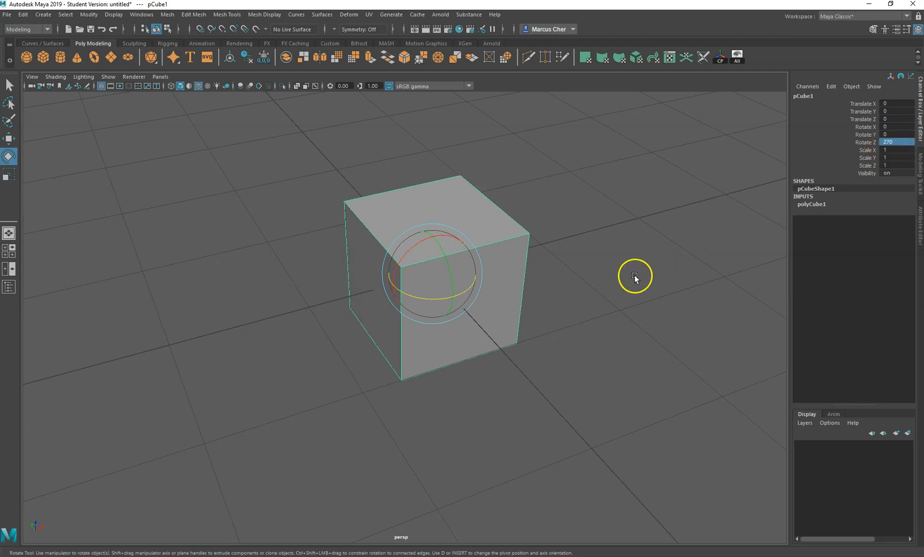
Step: Inspect the rotated cube from several angles, deselecting and reselecting it
alt+drag(614, 263, 506, 261)
click(597, 189)
alt+drag(597, 189, 476, 330)
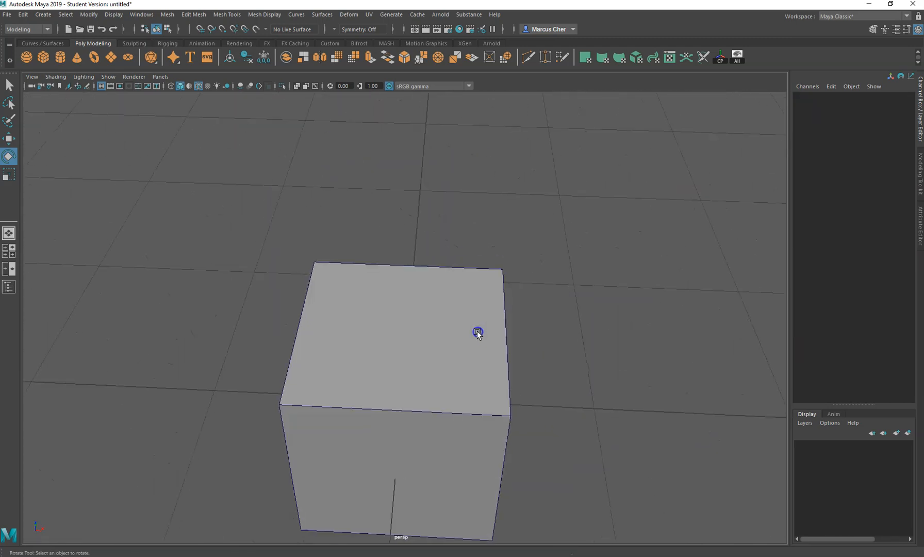
click(480, 359)
alt+drag(606, 359, 492, 363)
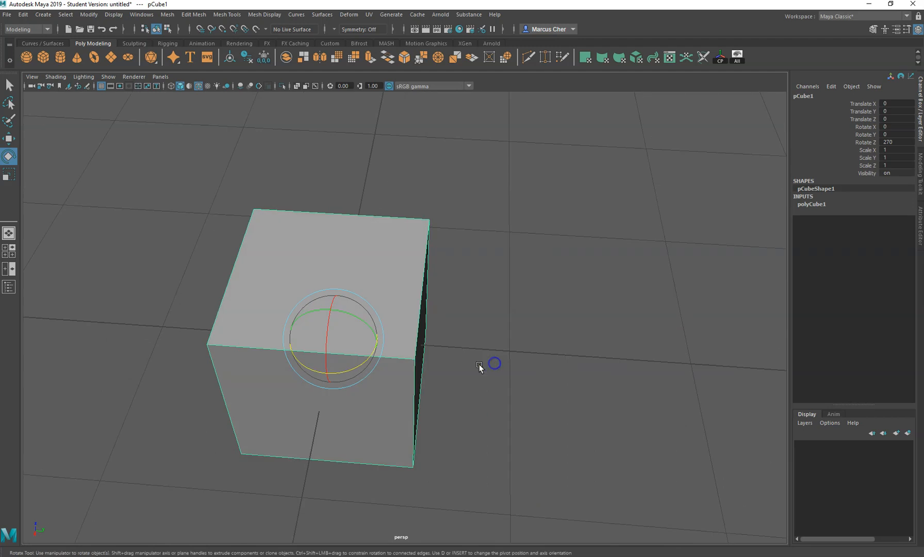
alt+middle_drag(403, 405, 541, 334)
alt+drag(510, 349, 526, 332)
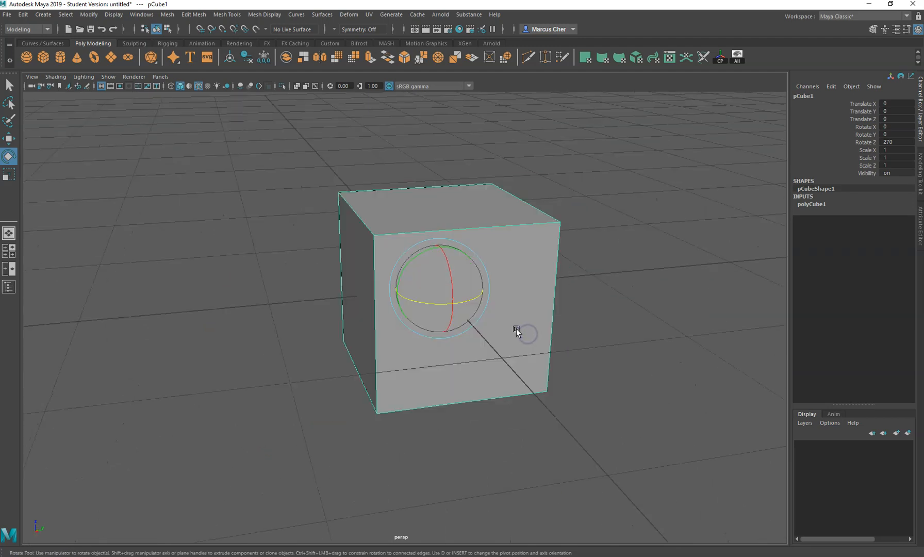
Step: Scale the cube up uniformly to about 1.69
key(r)
click(388, 287)
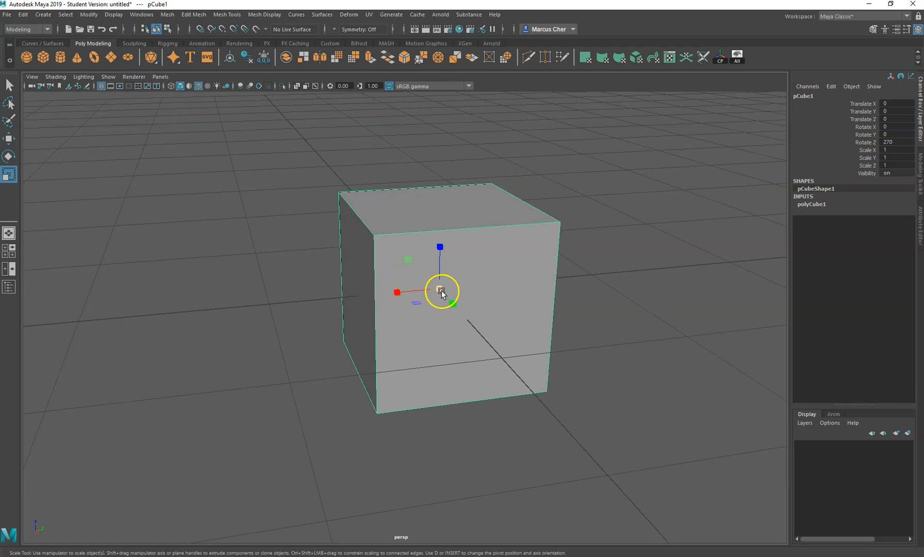
drag(437, 286, 536, 273)
Step: Set the cube's Scale X, Scale Y and Scale Z together to 10 and view its size against the grid
click(898, 147)
shift+click(902, 166)
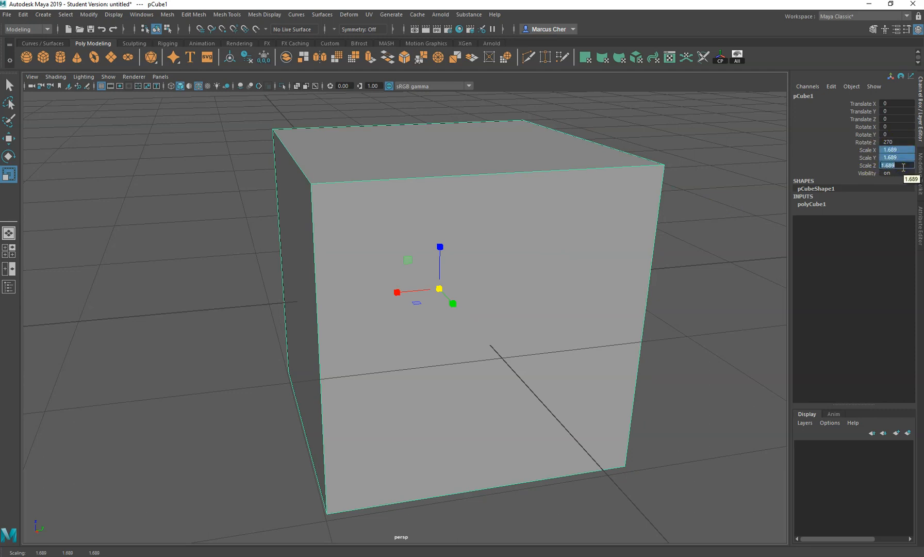
text(10)
key(Return)
scroll(341, 373, down, 10)
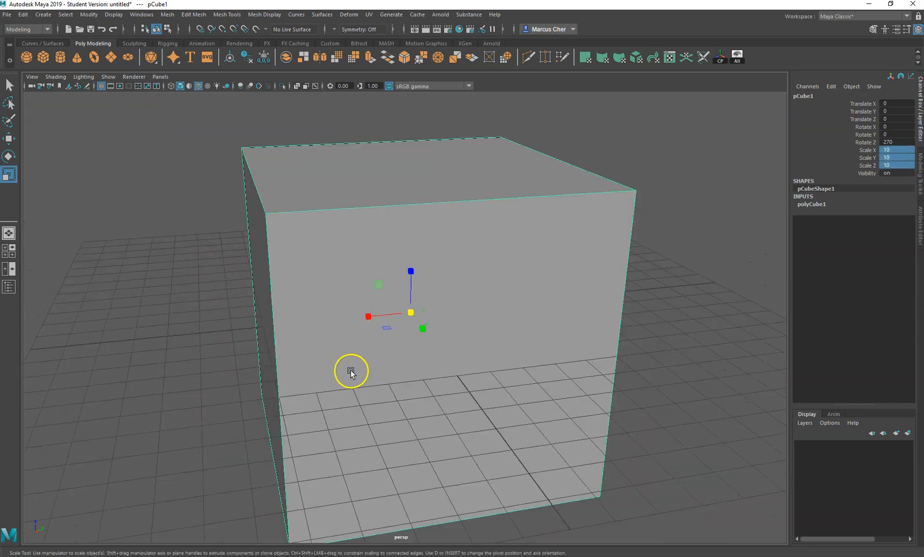
alt+drag(402, 427, 348, 404)
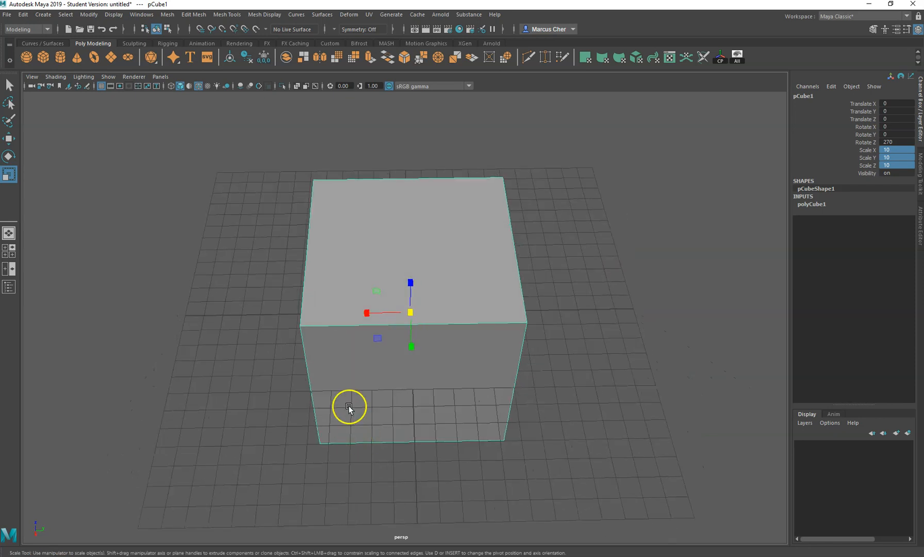
alt+drag(550, 374, 505, 319)
Step: Set the cube's Scale X and Scale Y to 1 to make it a tall narrow column
double_click(902, 150)
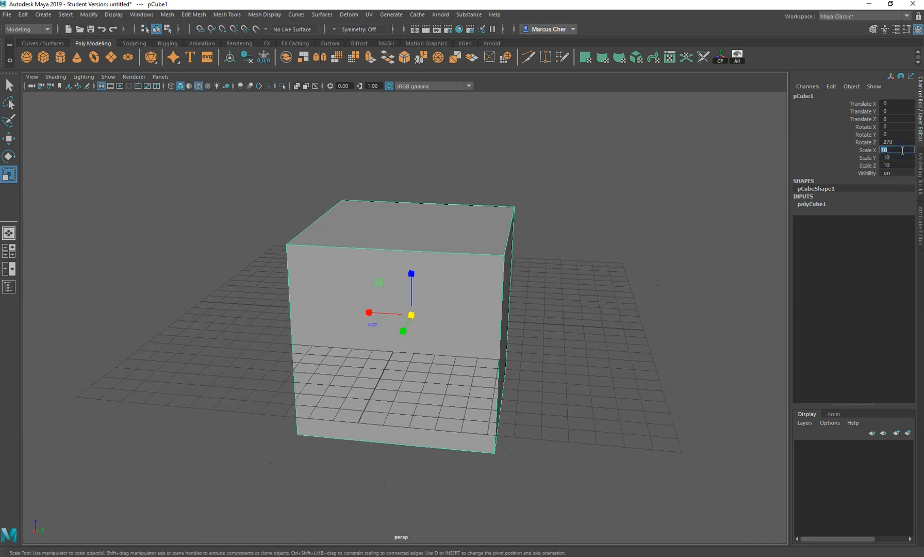
text(1)
key(Tab)
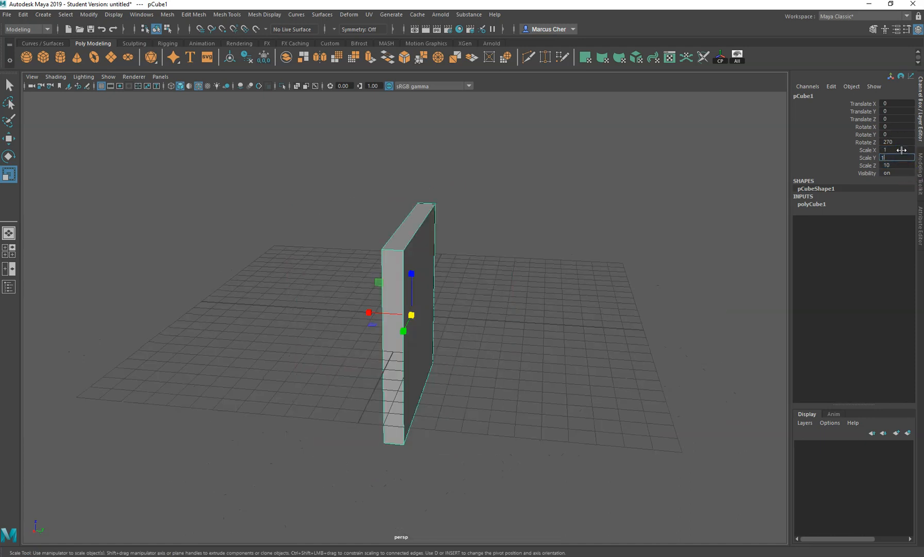
text(1)
double_click(902, 165)
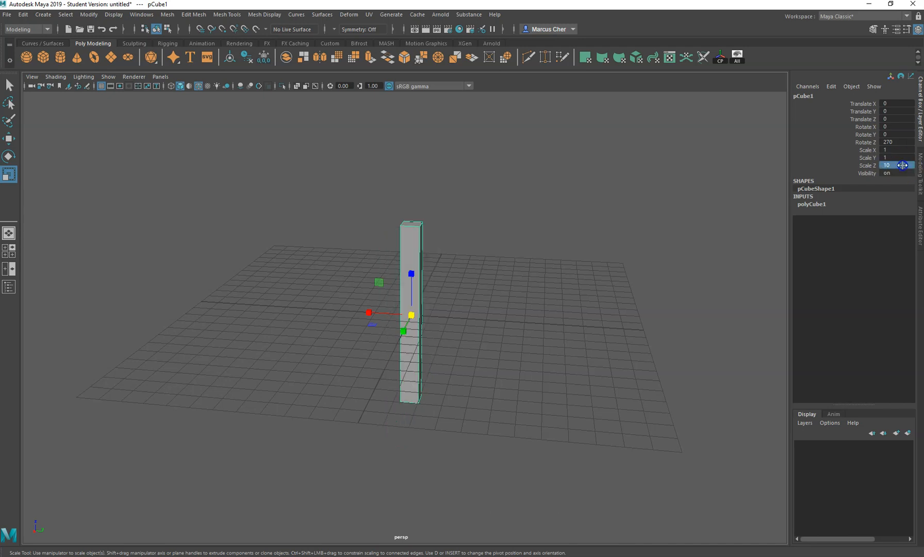
alt+drag(599, 305, 471, 331)
scroll(445, 326, up, 7)
double_click(902, 164)
scroll(489, 320, down, 7)
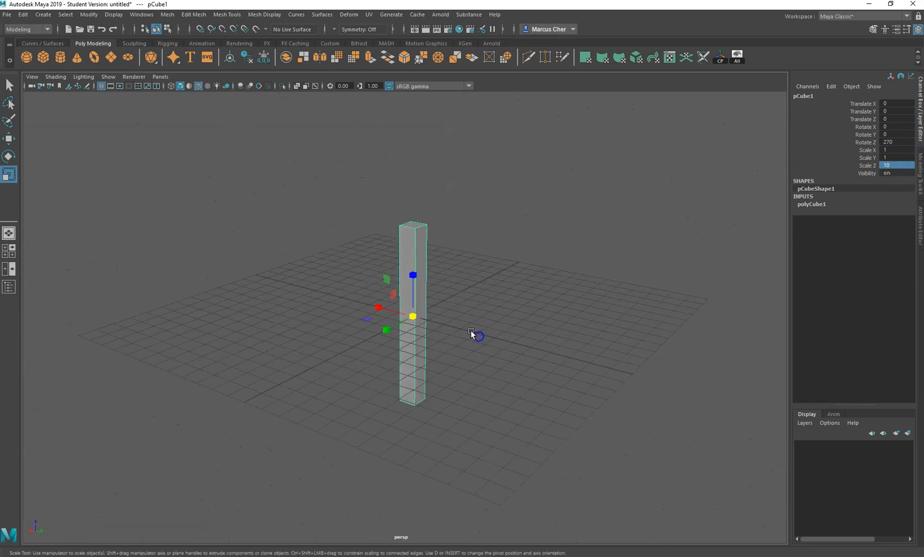
Step: Shorten the column along its Z axis and set its Scale Z to 2
scroll(442, 310, up, 5)
click(445, 274)
click(420, 289)
drag(417, 275, 420, 308)
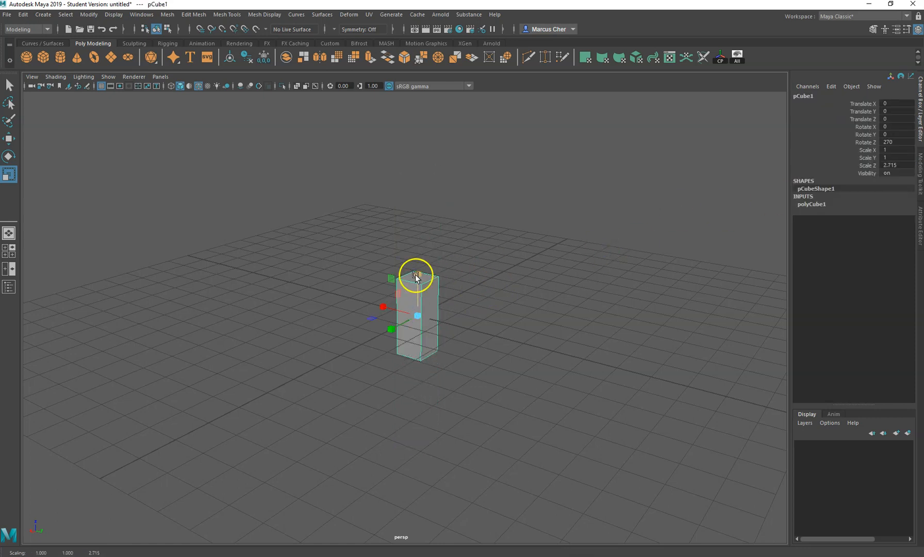
drag(414, 272, 415, 280)
double_click(896, 166)
text(2)
key(Return)
click(610, 270)
click(361, 276)
click(434, 287)
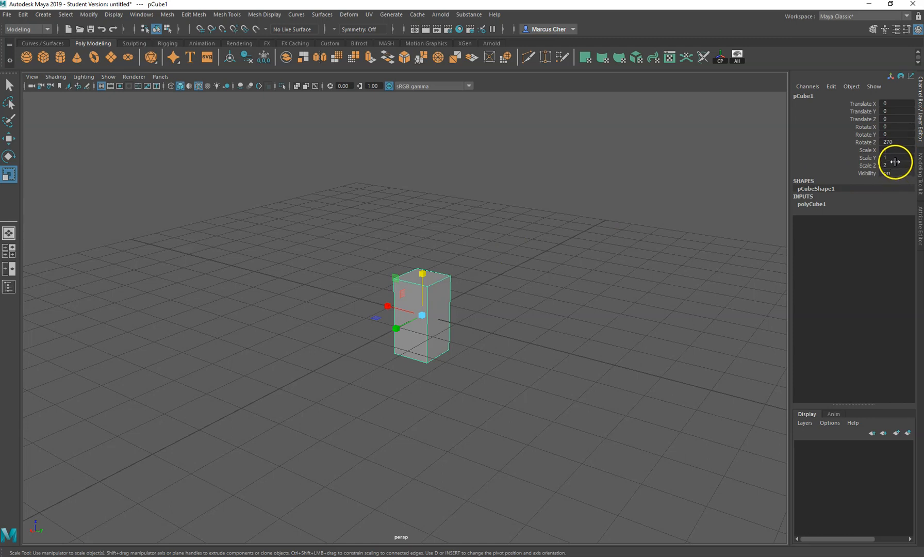
Step: Review the Move, Rotate and Scale manipulators on the box while viewing it from different angles
click(896, 142)
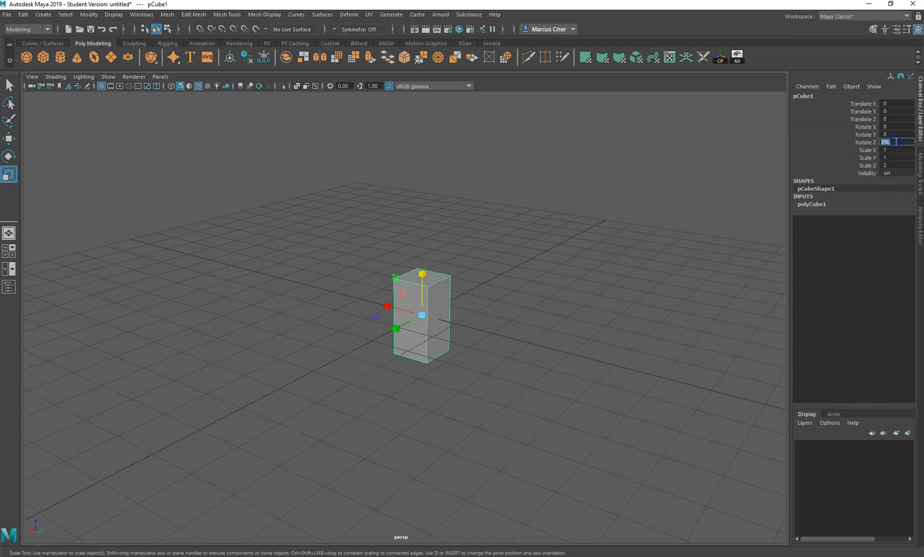
click(403, 252)
alt+drag(480, 224, 520, 282)
click(420, 290)
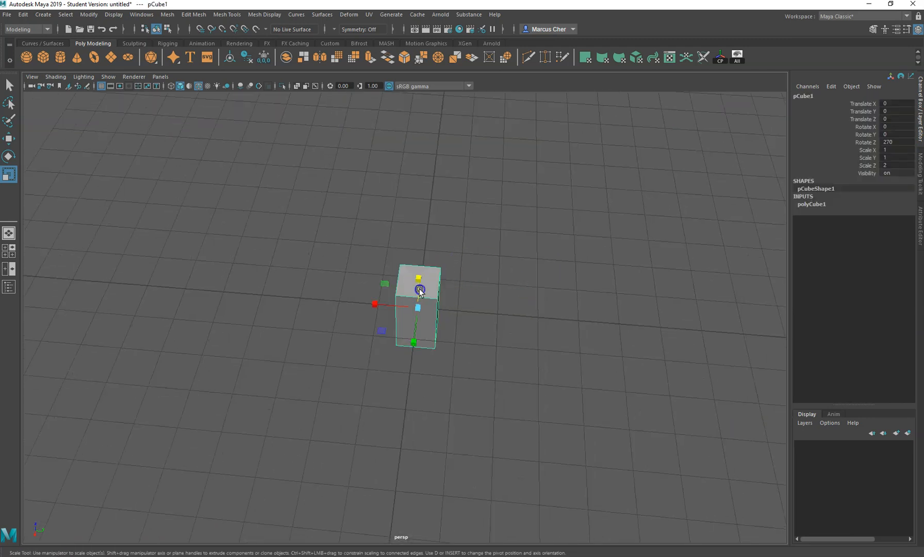
key(w)
key(e)
key(r)
alt+drag(501, 271, 451, 276)
alt+drag(495, 302, 518, 284)
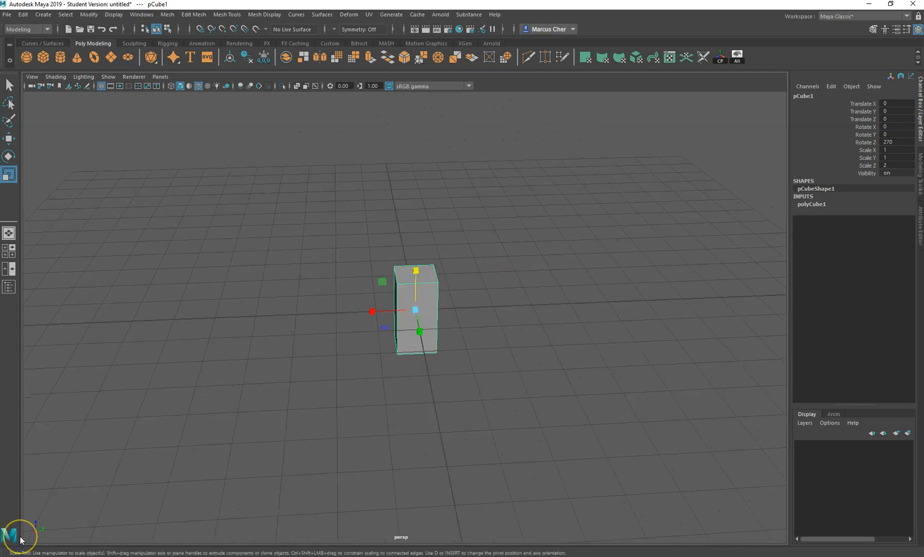